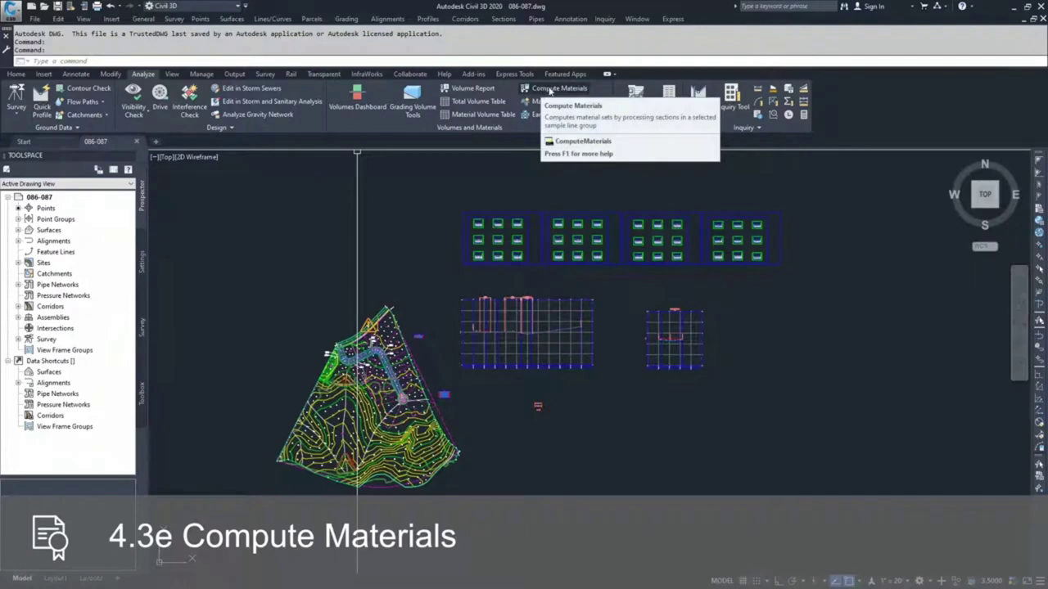
# Launch Compute Materials from the Analyze tab's Volumes and Materials panel.
pyautogui.click(541, 89)
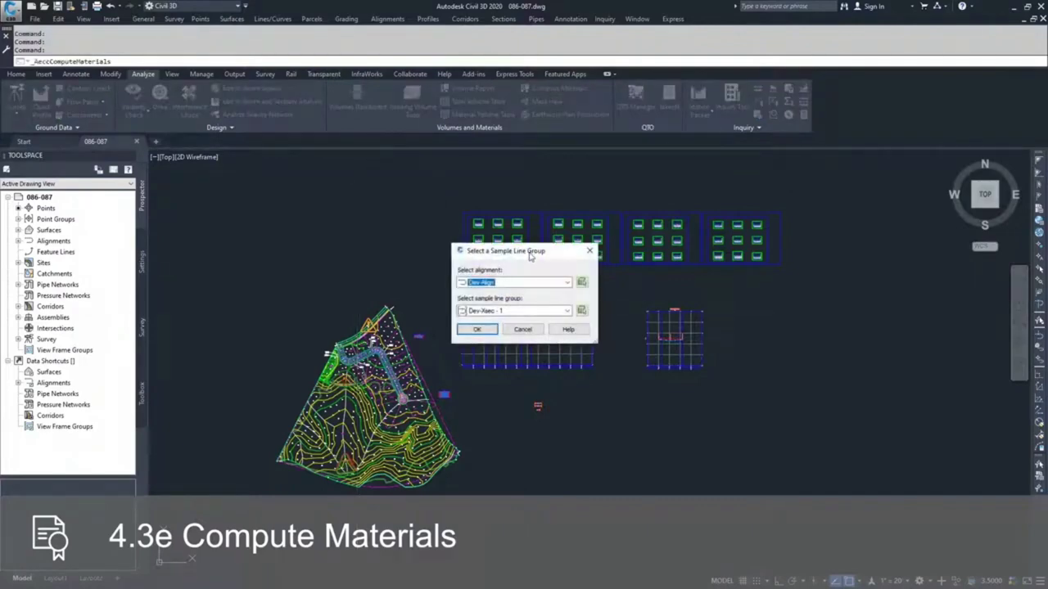
# Accept alignment Dev-Align and sample line group Dev-Xsec - 1 for the material computation.
pyautogui.moveTo(531, 256); pyautogui.dragTo(364, 180)
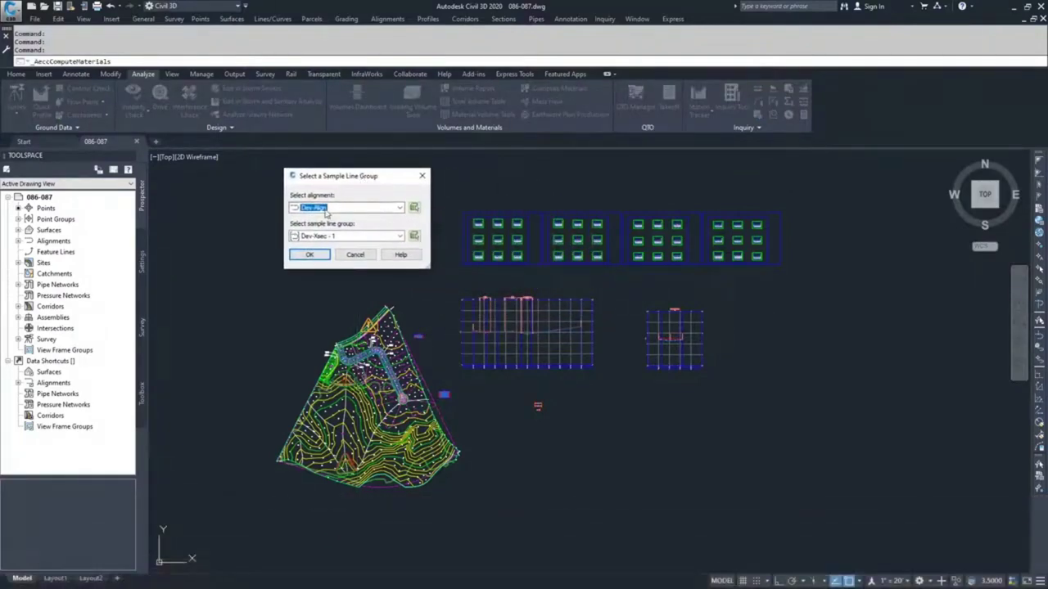
pyautogui.click(325, 211)
pyautogui.click(324, 213)
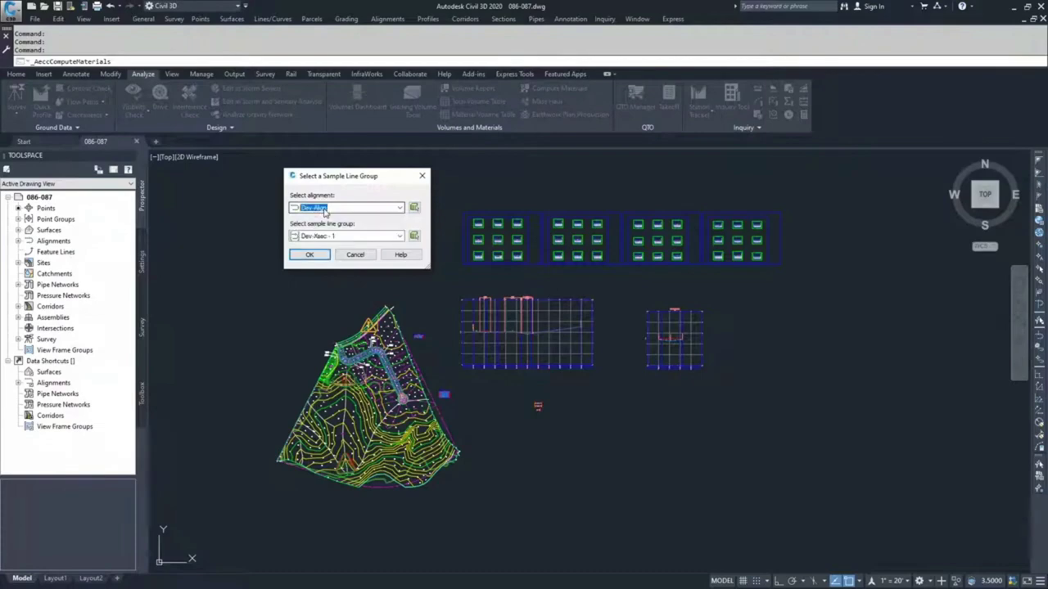
pyautogui.click(315, 256)
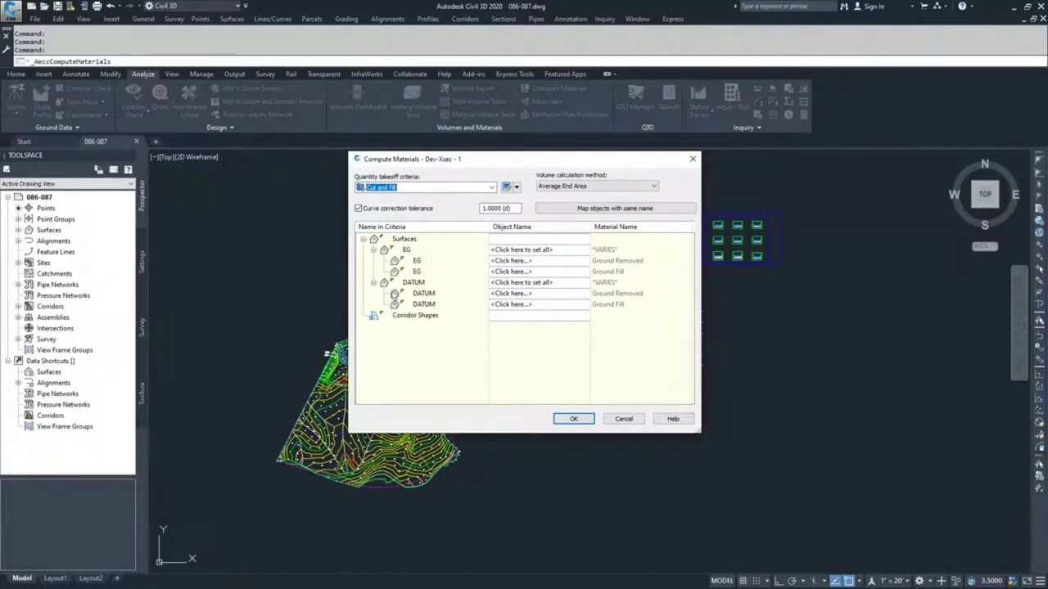
# Begin mapping the EG and DATUM surfaces, then cancel after the unmapped-surface warning.
pyautogui.click(538, 250)
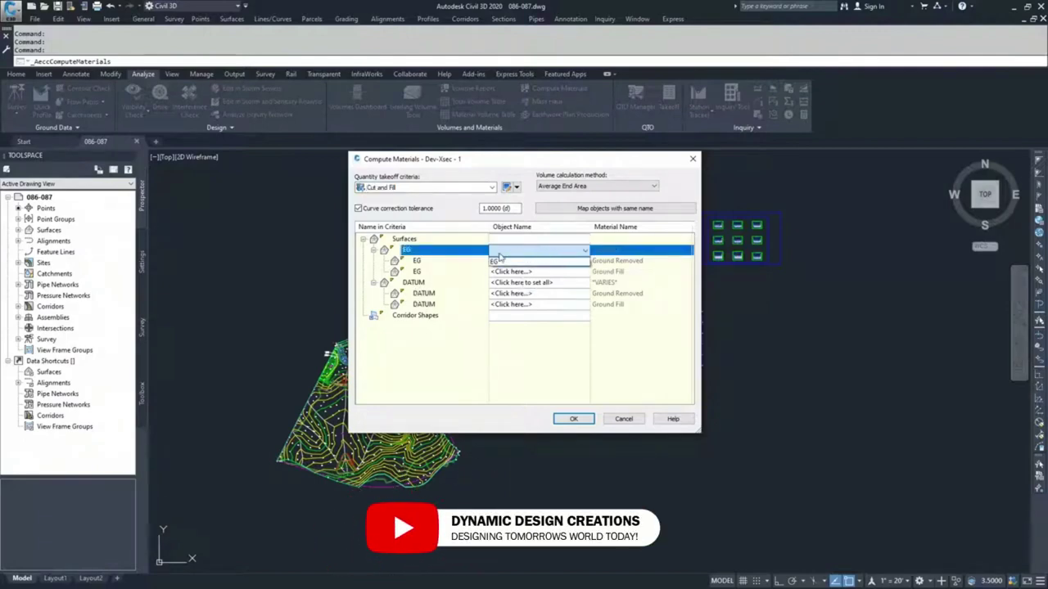
pyautogui.click(528, 285)
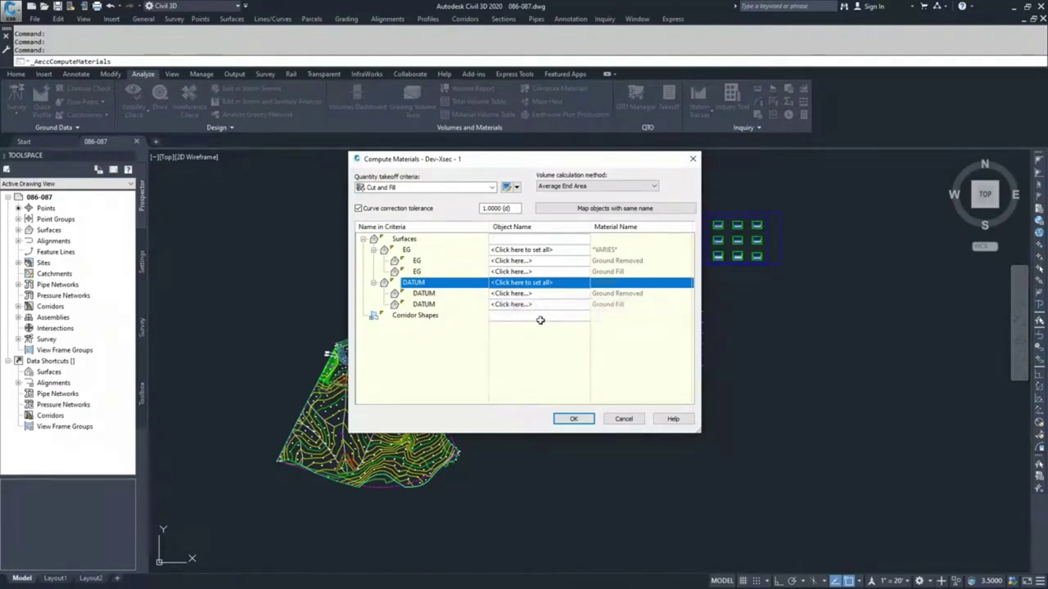
pyautogui.click(573, 418)
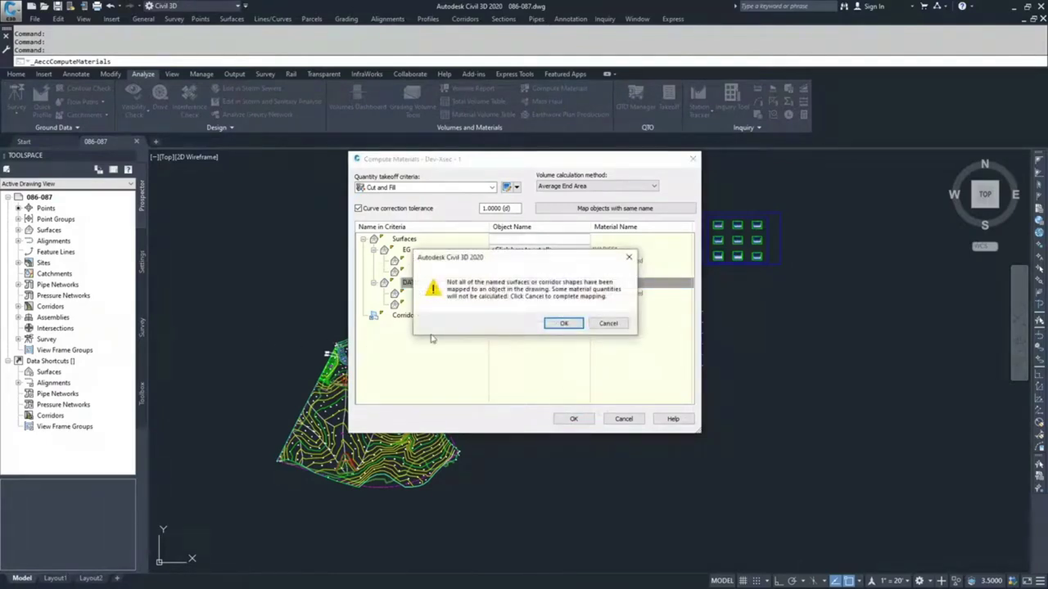
pyautogui.click(609, 324)
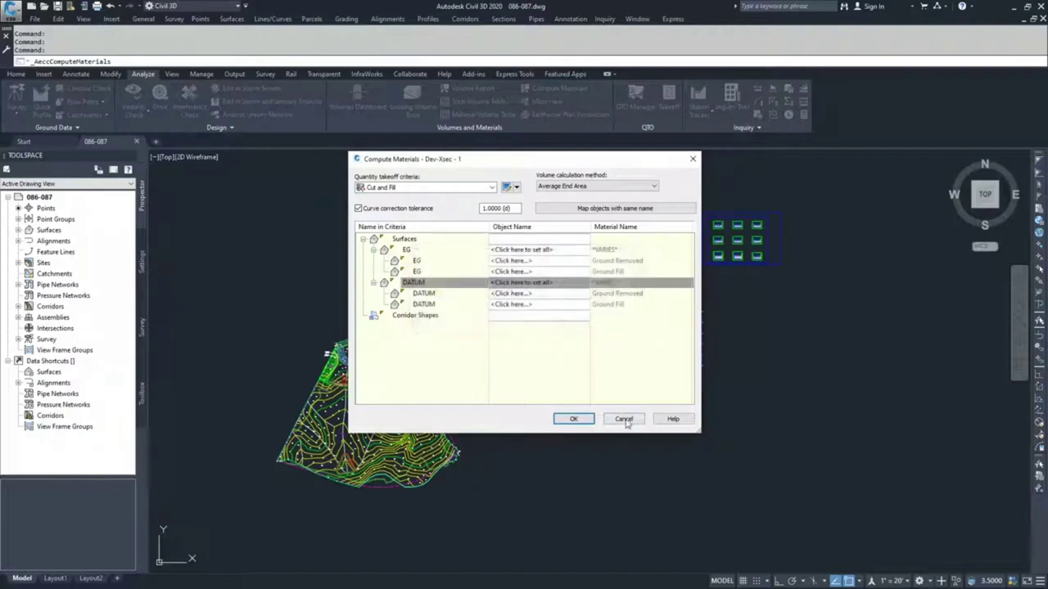
pyautogui.click(624, 419)
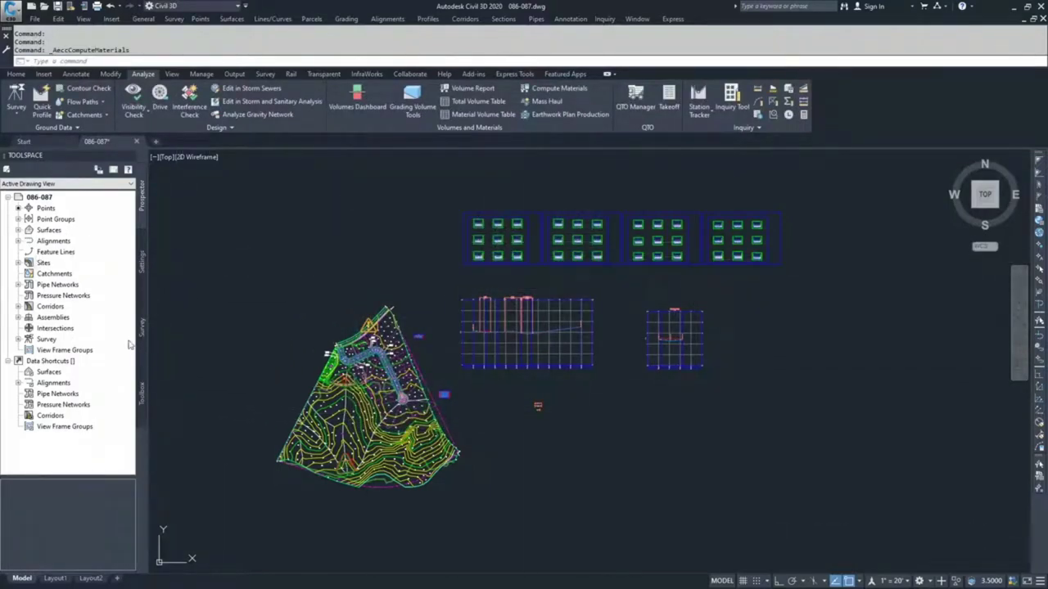
pyautogui.scroll(10, 352, 356)
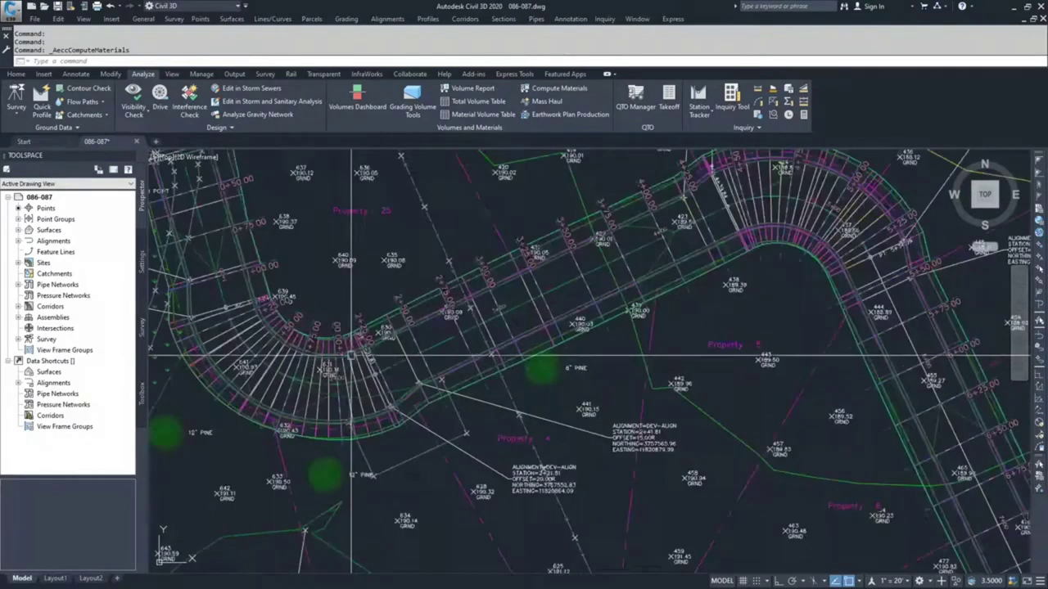
pyautogui.click(335, 360)
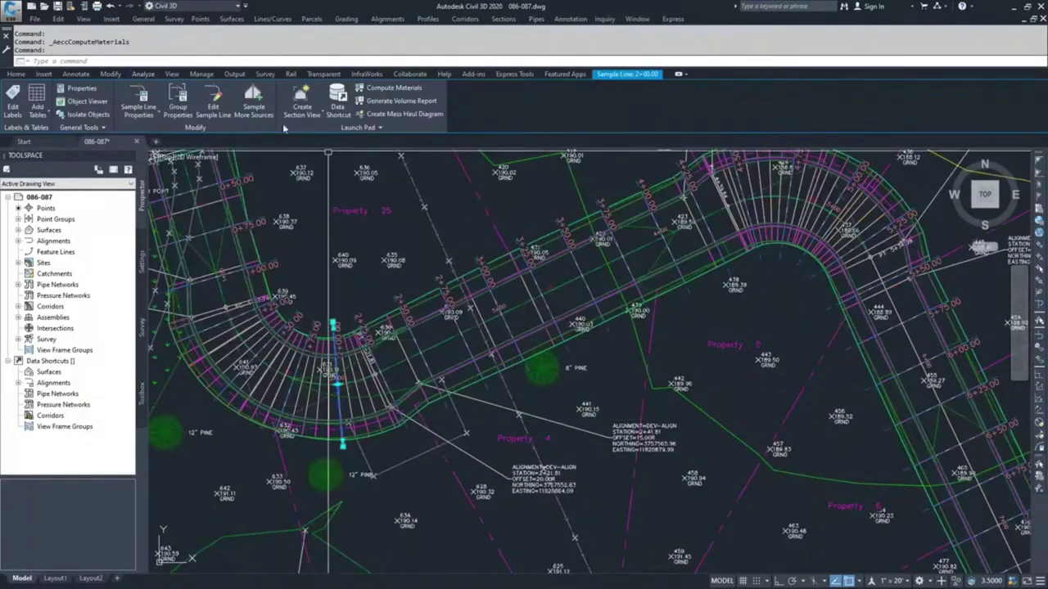
pyautogui.click(180, 100)
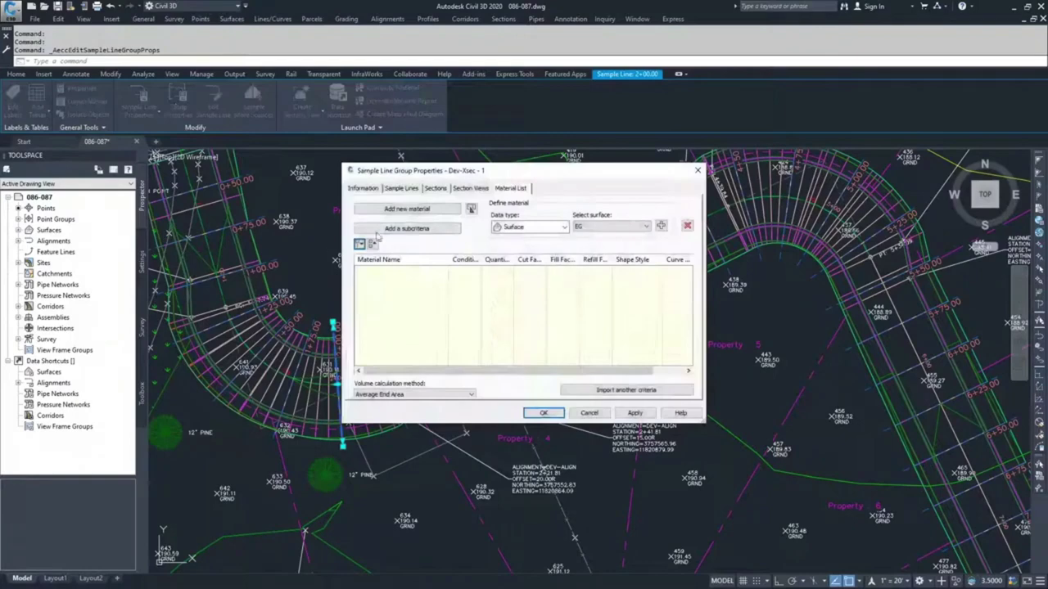
pyautogui.click(431, 191)
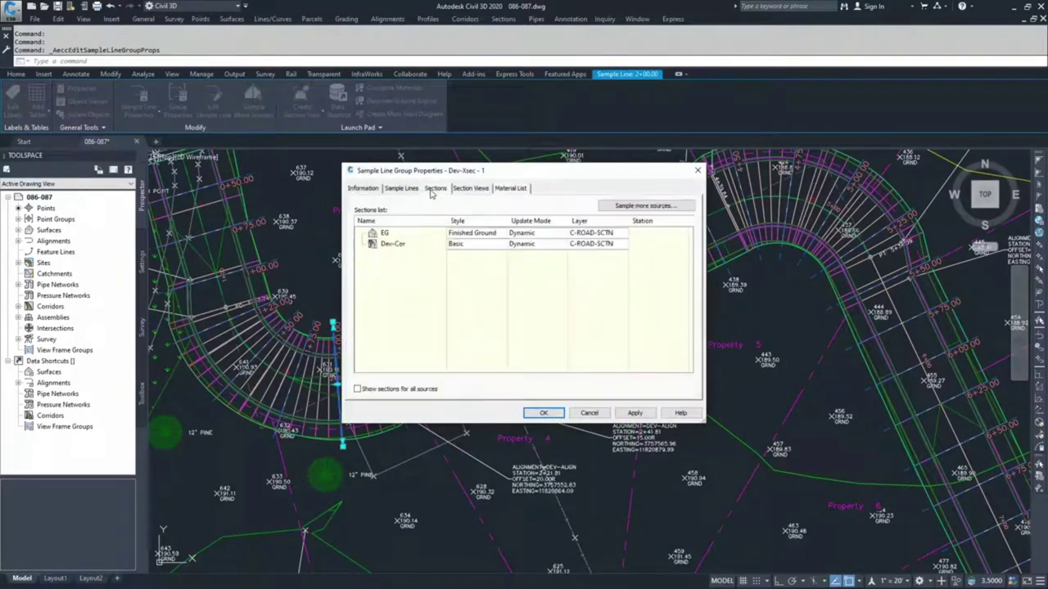
pyautogui.click(636, 206)
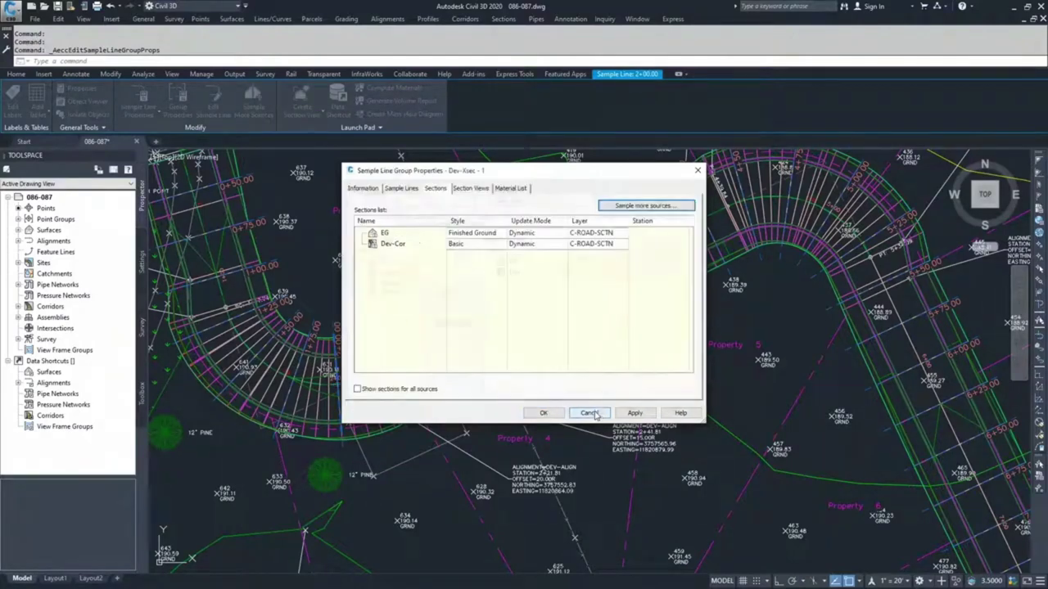
pyautogui.click(592, 414)
pyautogui.click(598, 414)
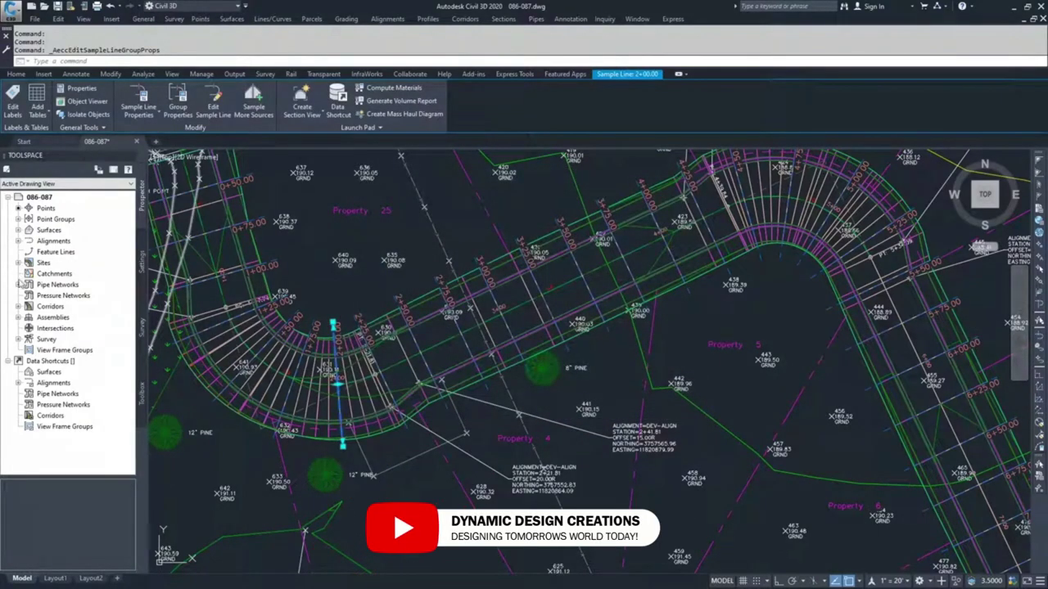
# Open corridor Dev-Cor's properties from Prospector and show its surfaces.
pyautogui.click(18, 306)
pyautogui.click(76, 318)
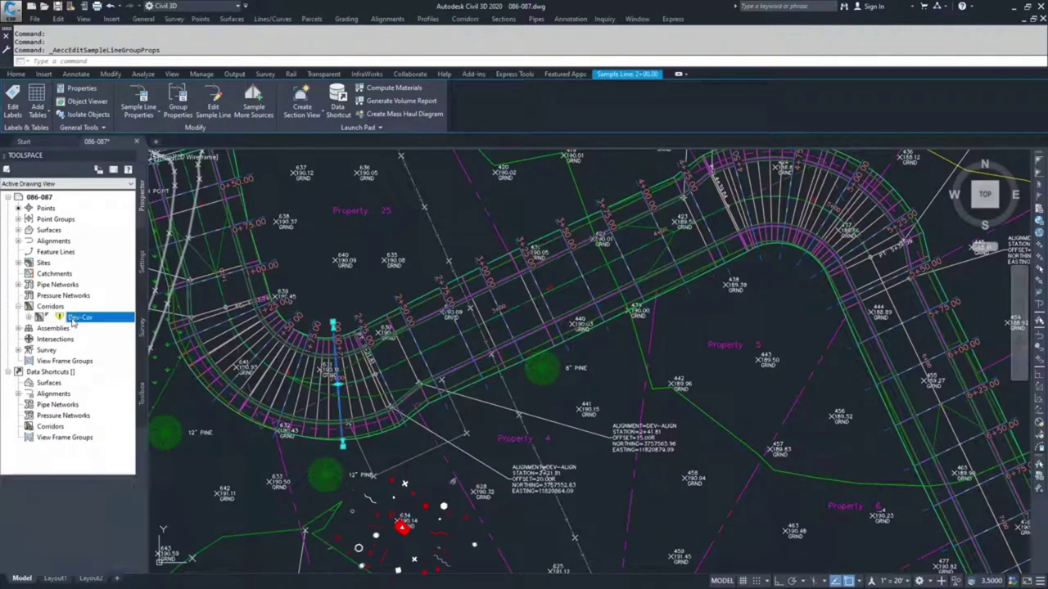
pyautogui.rightClick(74, 319)
pyautogui.click(105, 325)
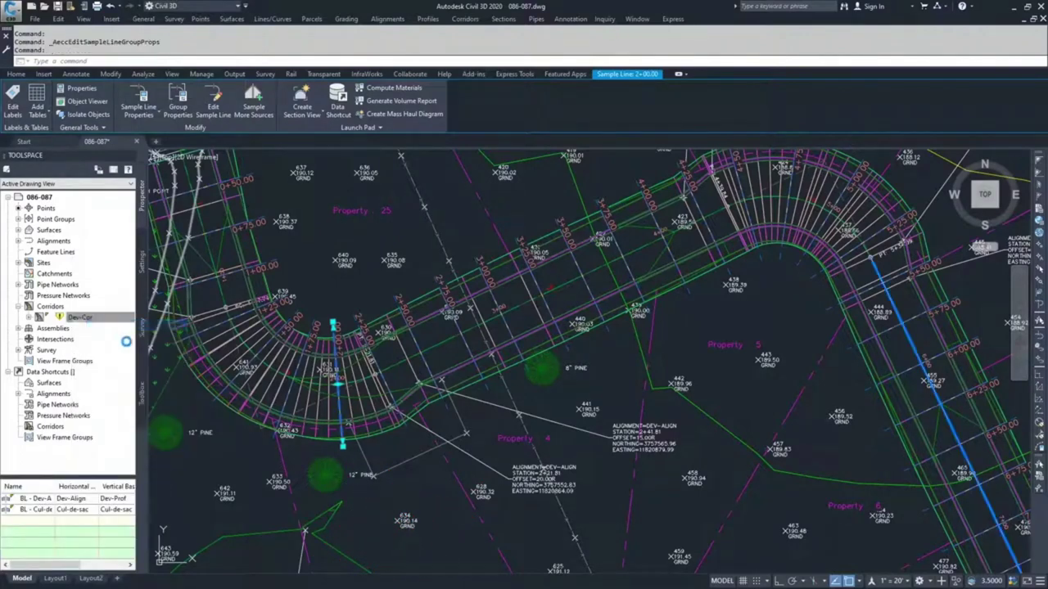
pyautogui.click(494, 266)
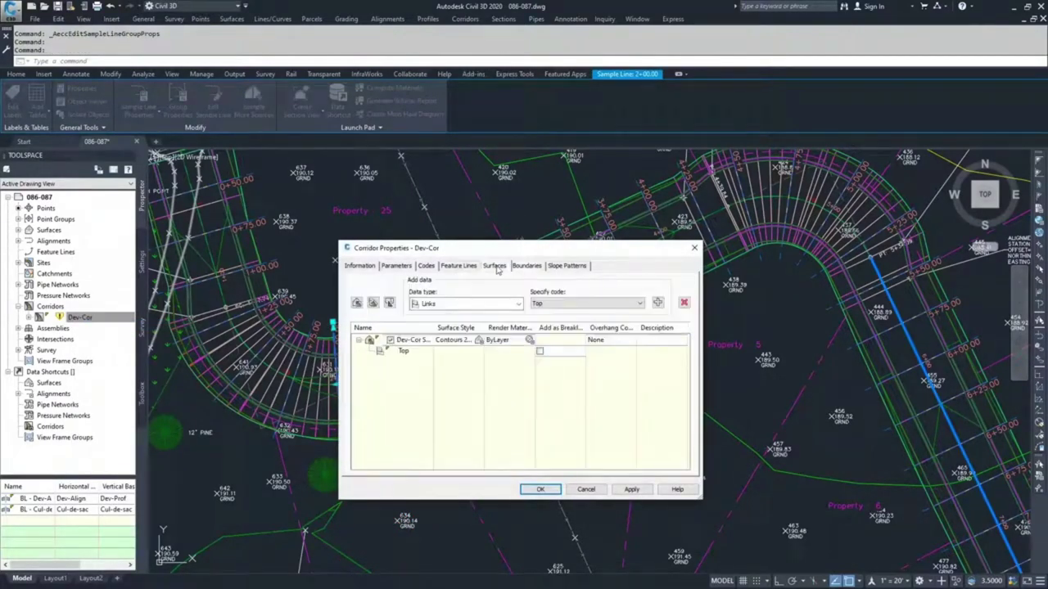
# Create a new corridor surface built from Datum links.
pyautogui.click(357, 303)
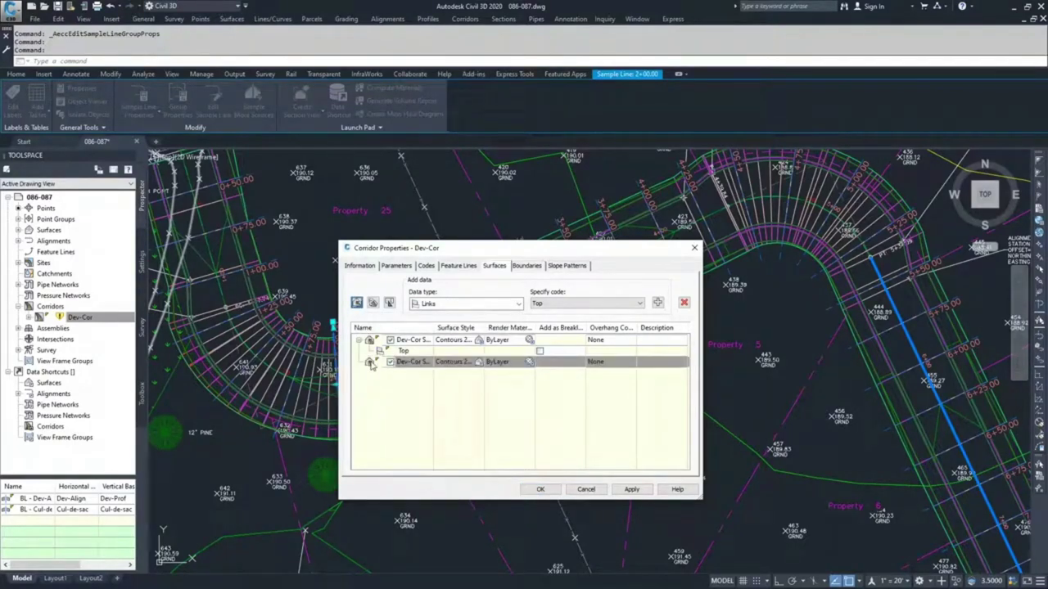
pyautogui.click(514, 303)
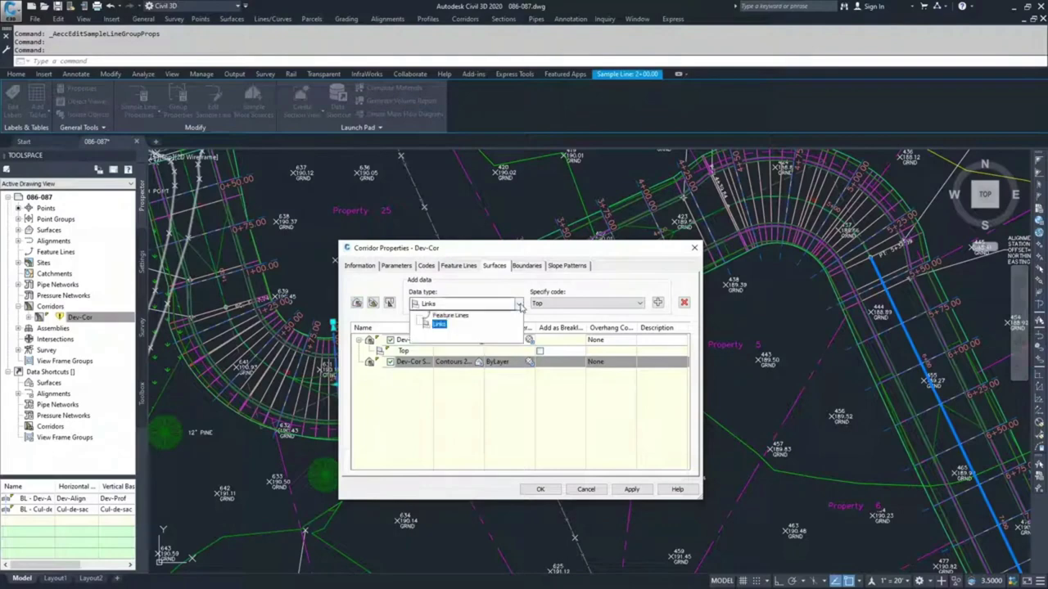
pyautogui.click(443, 326)
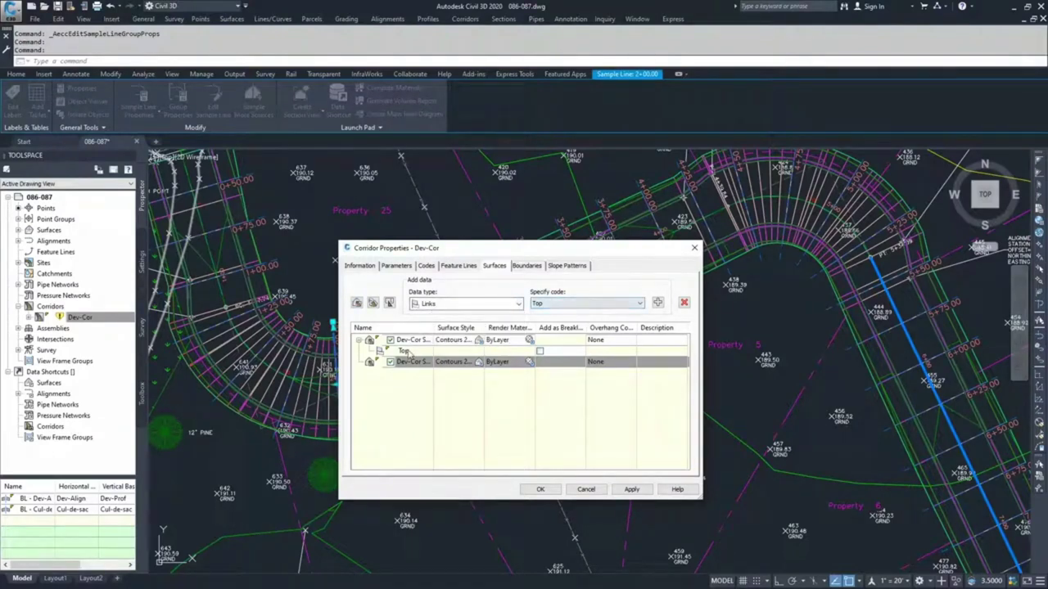
pyautogui.click(592, 304)
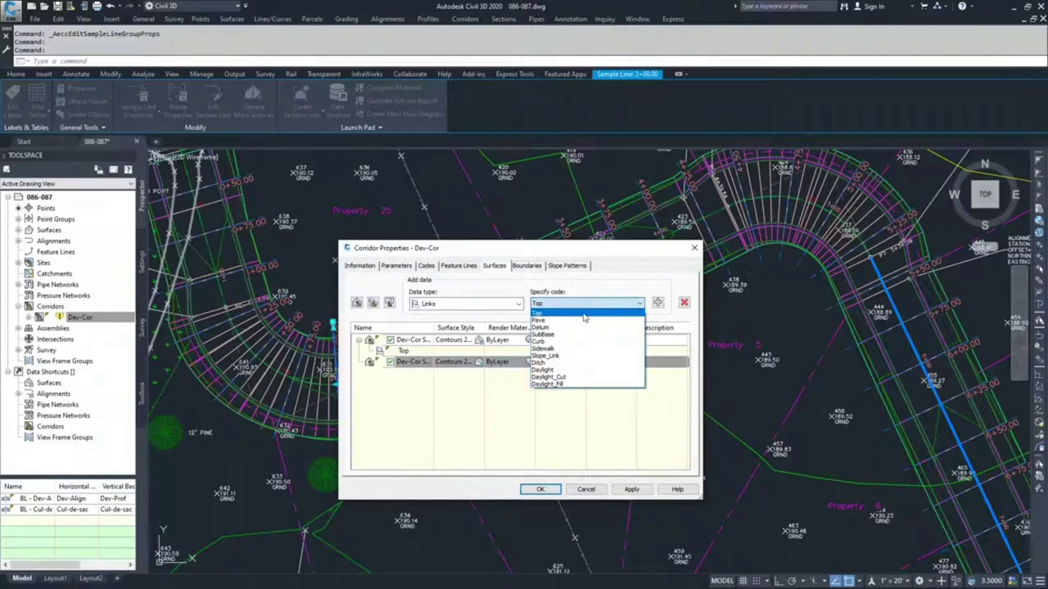
pyautogui.click(580, 328)
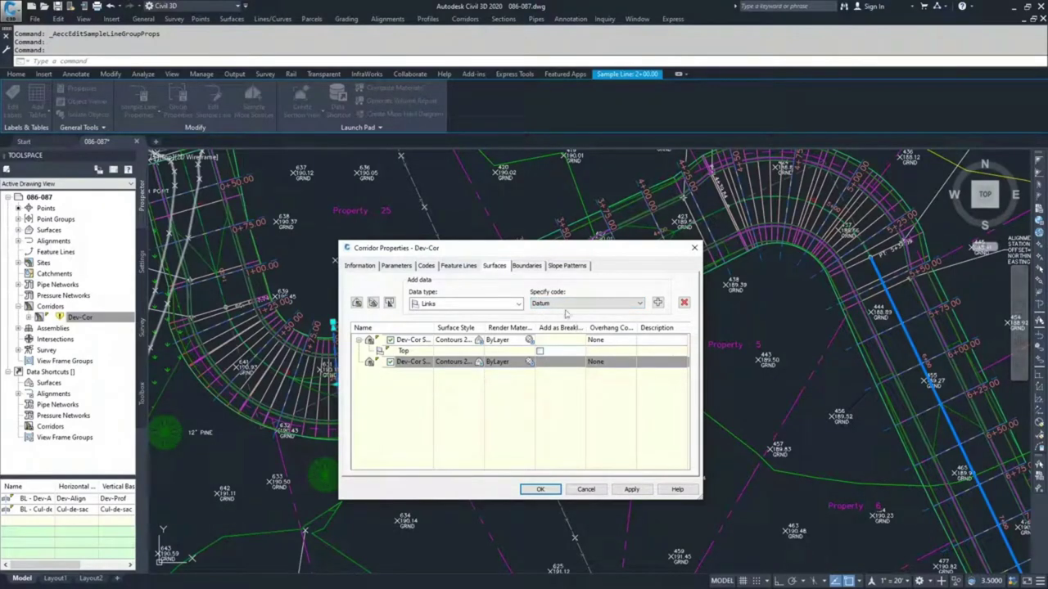
pyautogui.click(658, 303)
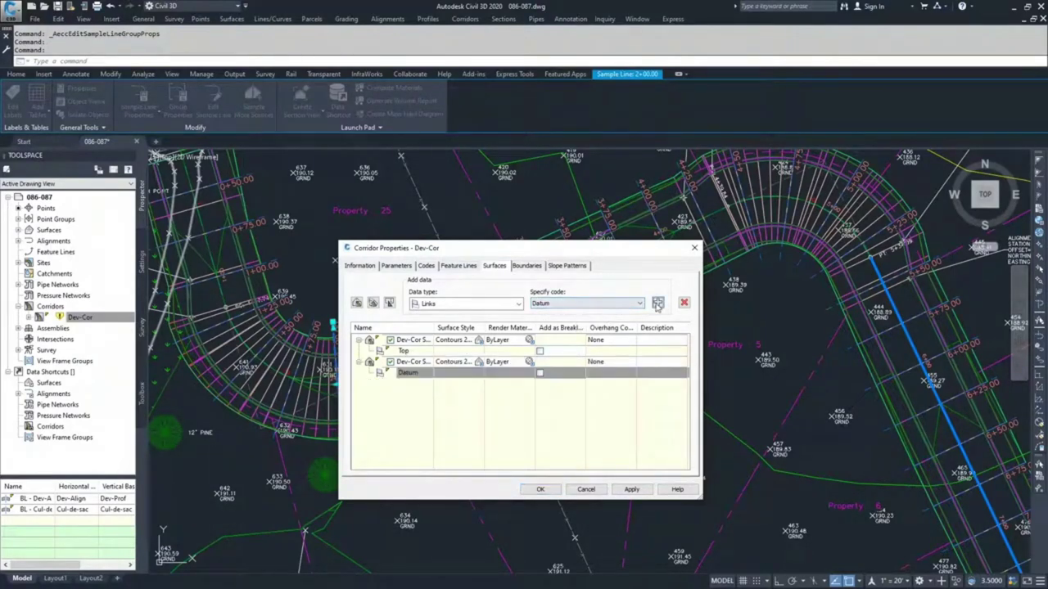
pyautogui.click(528, 266)
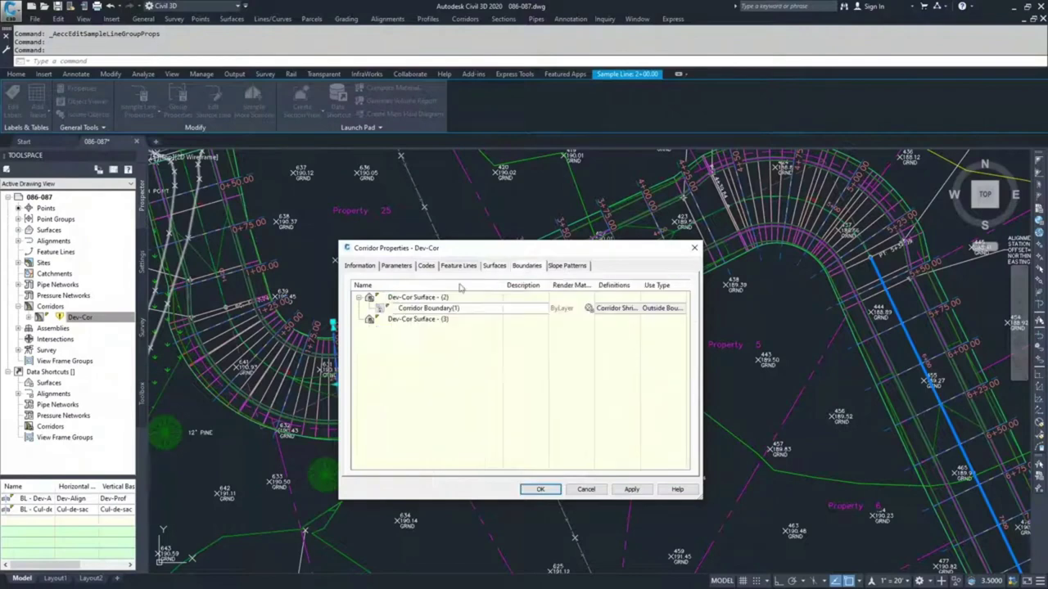
# Set corridor extents as the outer boundary of Dev-Cor Surface - (3).
pyautogui.rightClick(409, 322)
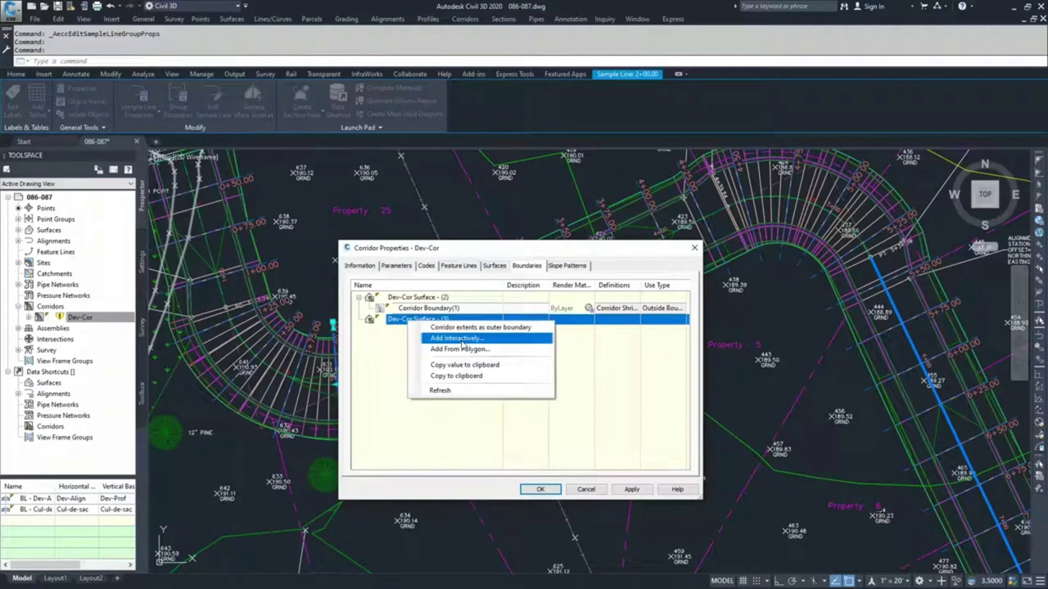
pyautogui.click(465, 329)
pyautogui.click(495, 266)
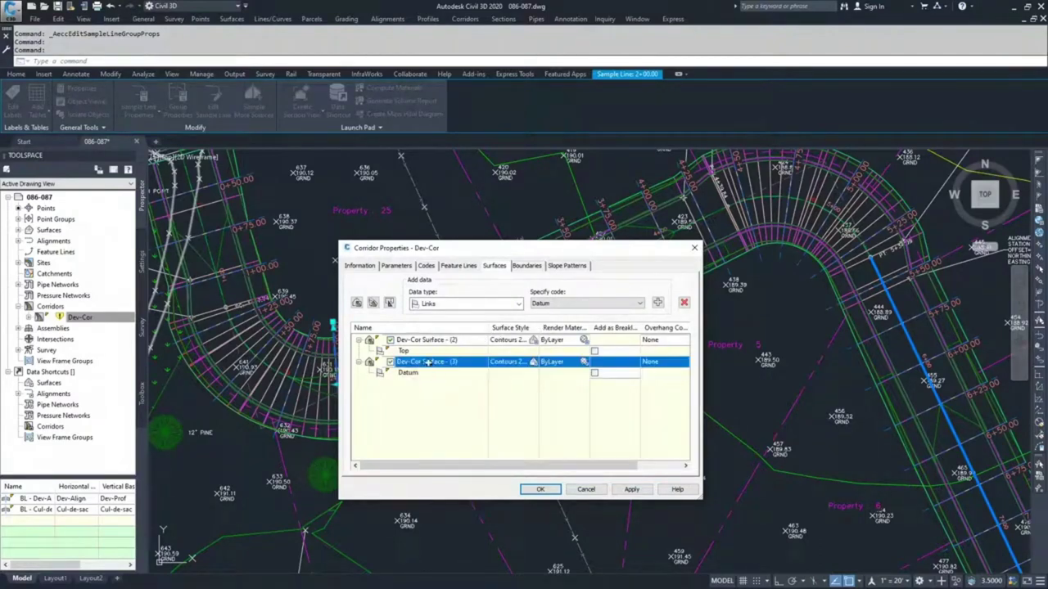
# Rename Dev-Cor Surface - (3) to Calc-Materials.
pyautogui.click(432, 365)
pyautogui.click(427, 365)
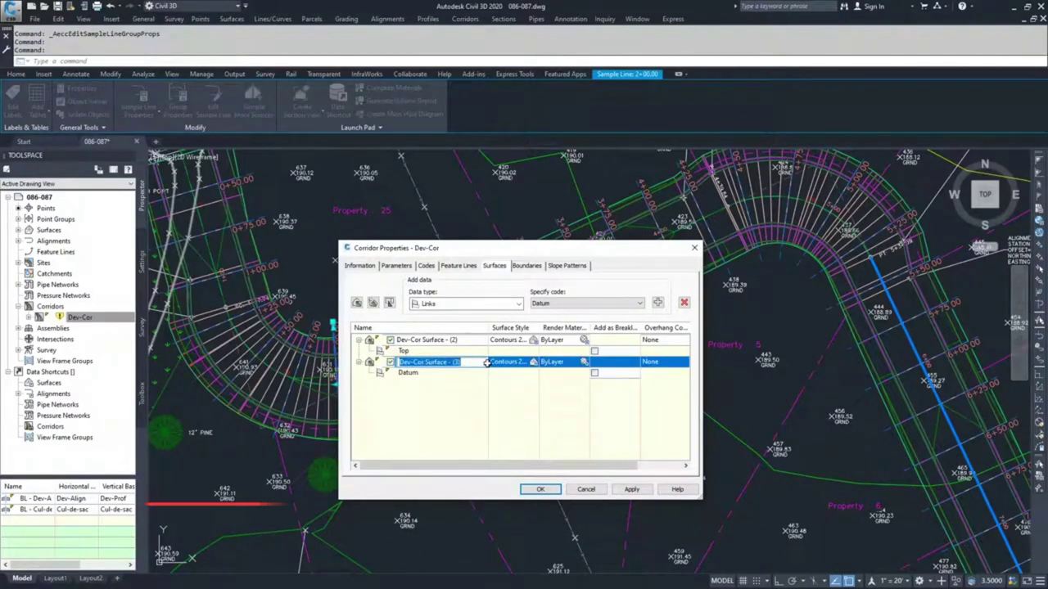
pyautogui.write('C')
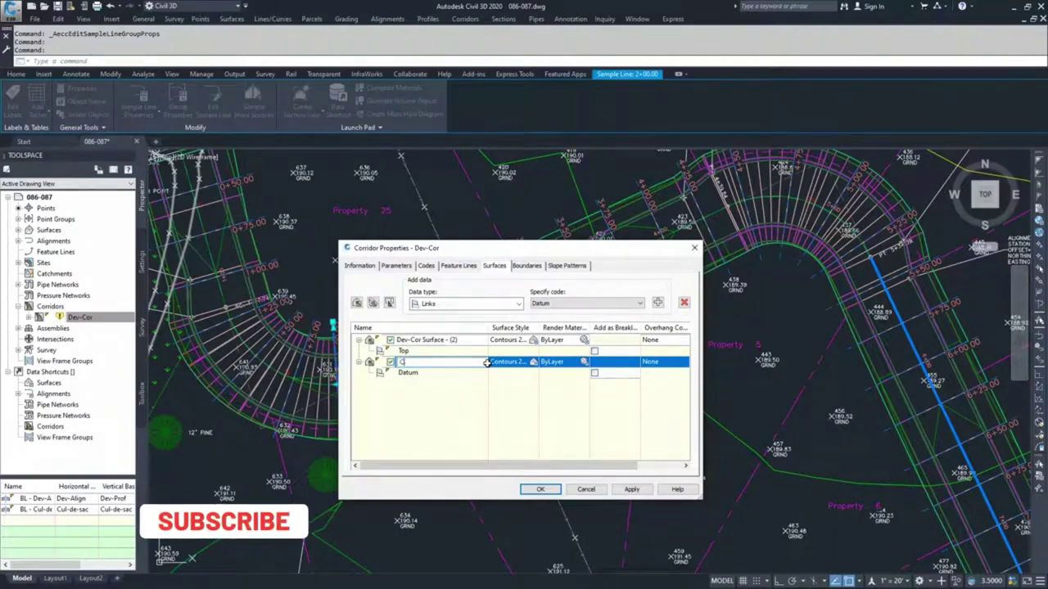
pyautogui.write('alc-Materials')
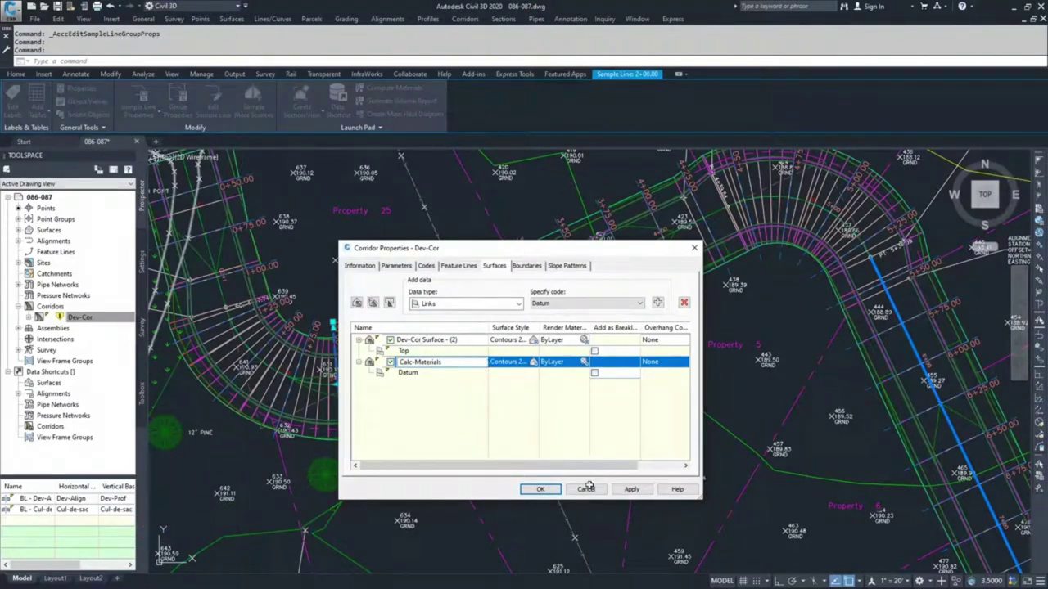
# Apply the changes, rebuild corridor Dev-Cor, and confirm Calc-Materials appears under Surfaces.
pyautogui.click(632, 490)
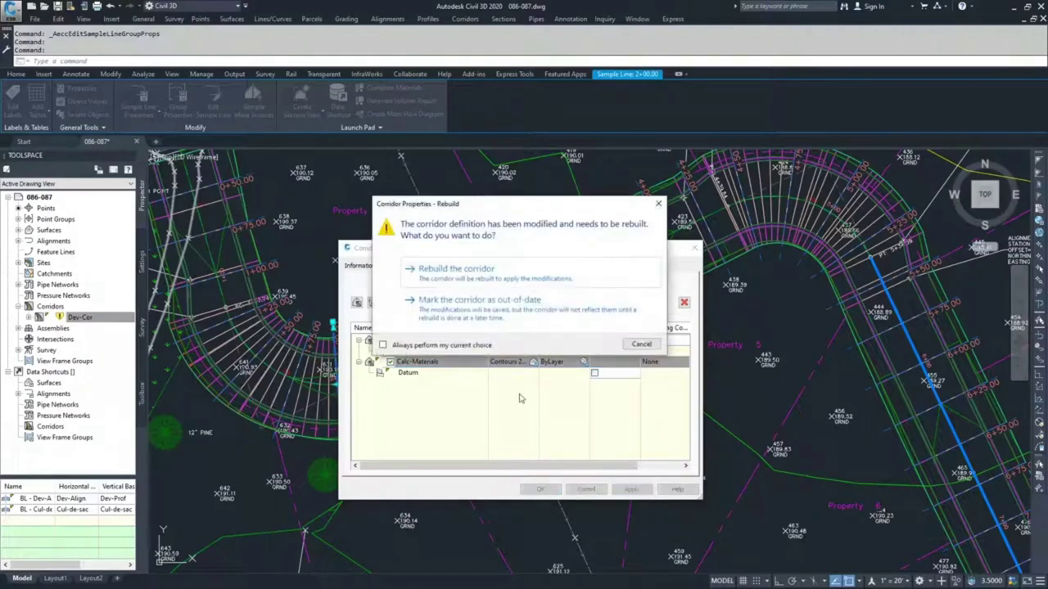
pyautogui.click(475, 274)
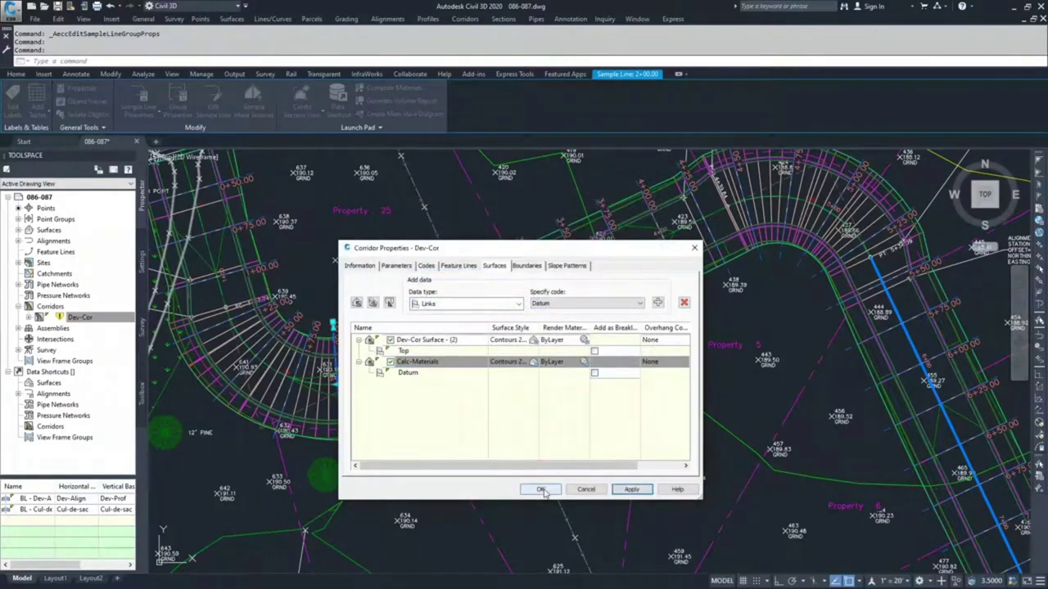
pyautogui.click(539, 489)
pyautogui.click(80, 318)
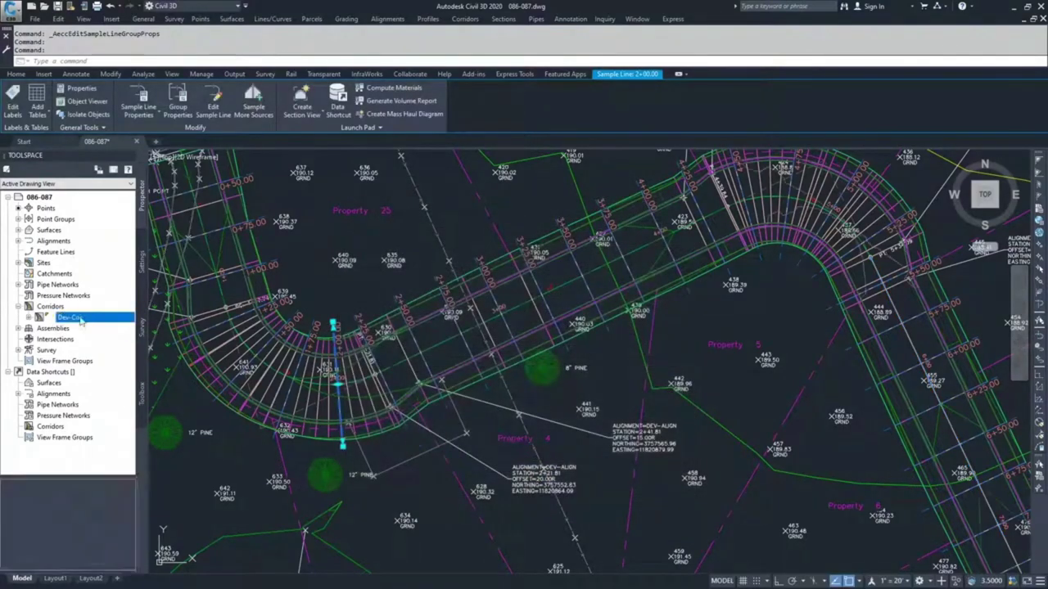
pyautogui.click(18, 230)
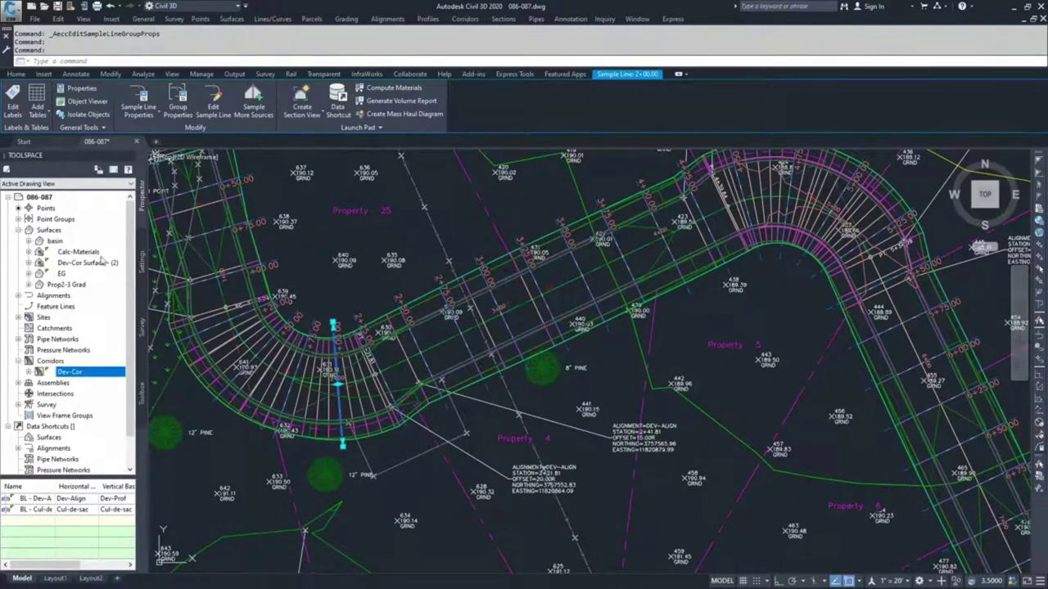
# Zoom in on the road assembly and select its BasicLane subassembly.
pyautogui.press('Escape')
pyautogui.scroll(-5, 519, 425)
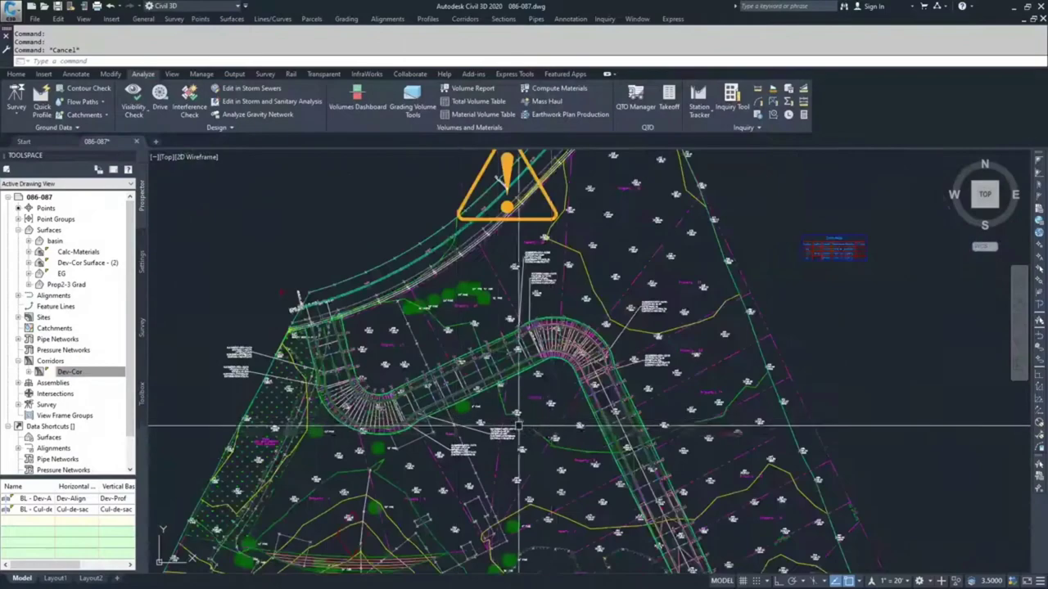
pyautogui.scroll(-5, 518, 426)
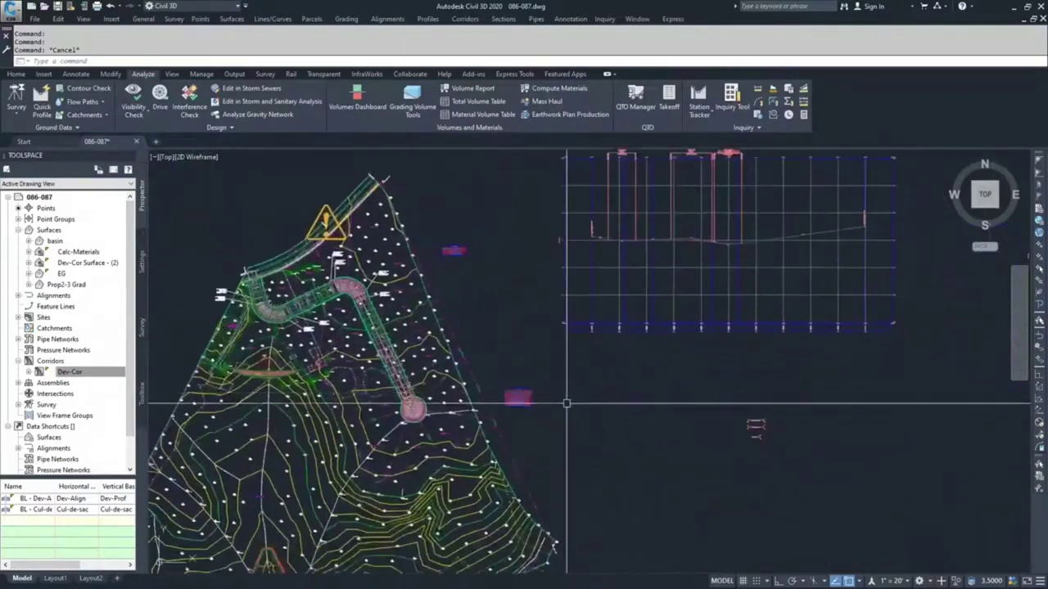
pyautogui.scroll(10, 734, 435)
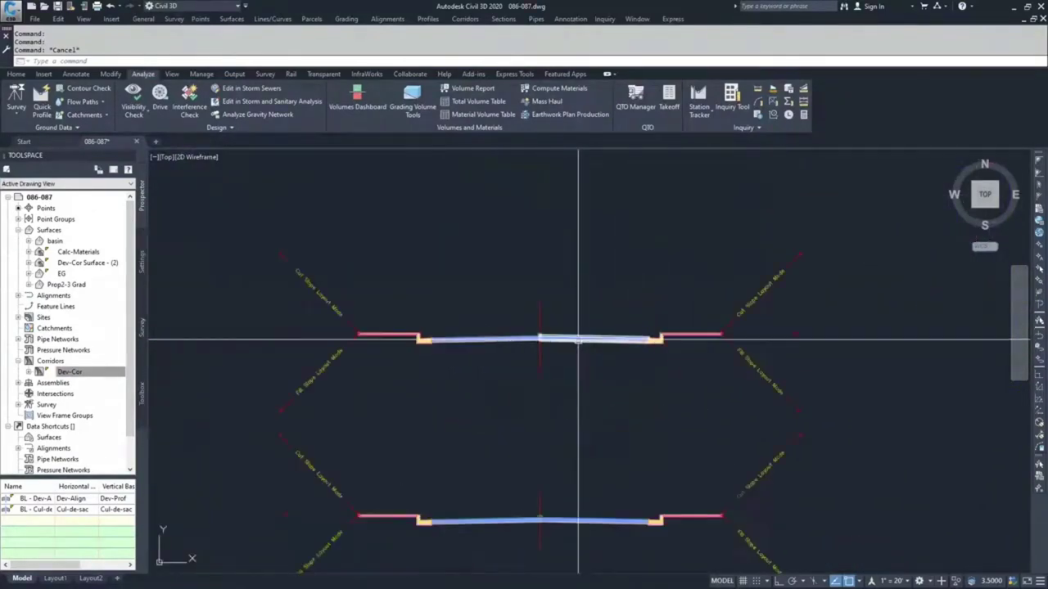
pyautogui.scroll(4, 578, 344)
pyautogui.scroll(-5, 611, 333)
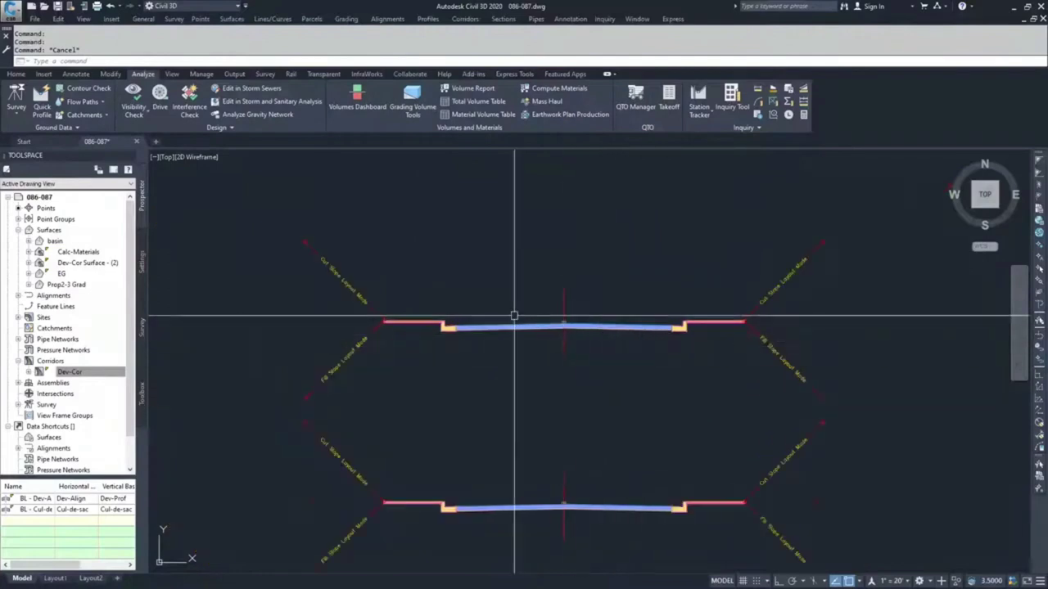
pyautogui.click(599, 327)
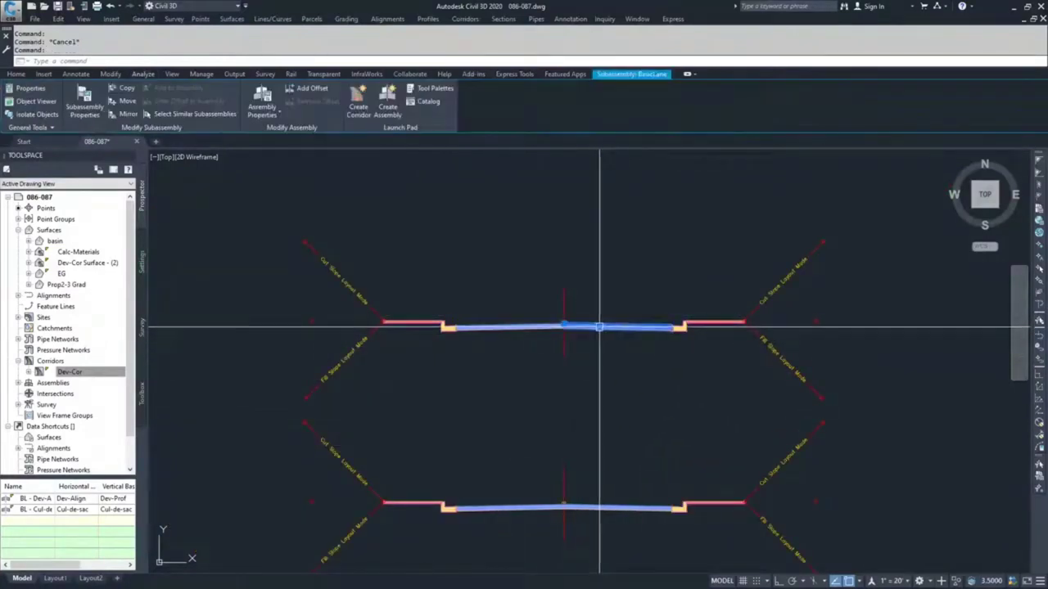
# Review BasicLane's link codes Top, Pave, Datum and SubBase, then close without changes.
pyautogui.click(85, 102)
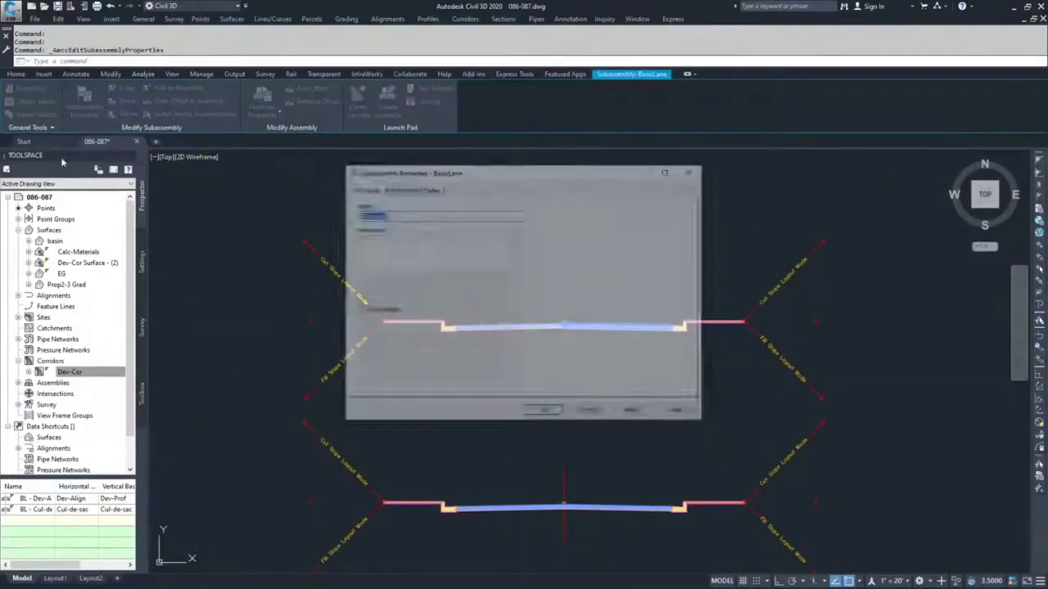
pyautogui.click(429, 189)
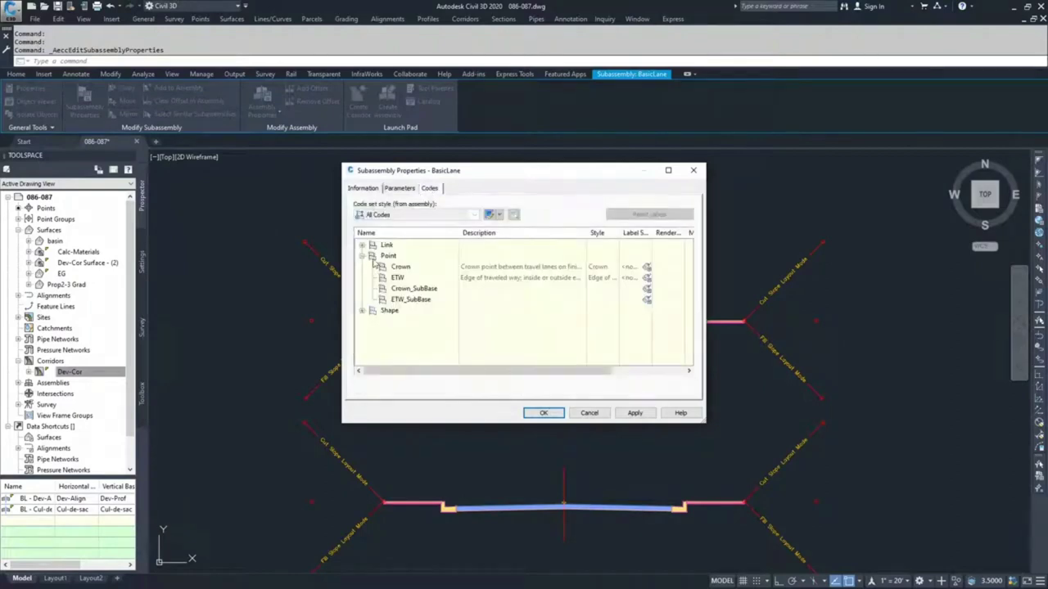
pyautogui.click(362, 255)
pyautogui.click(362, 245)
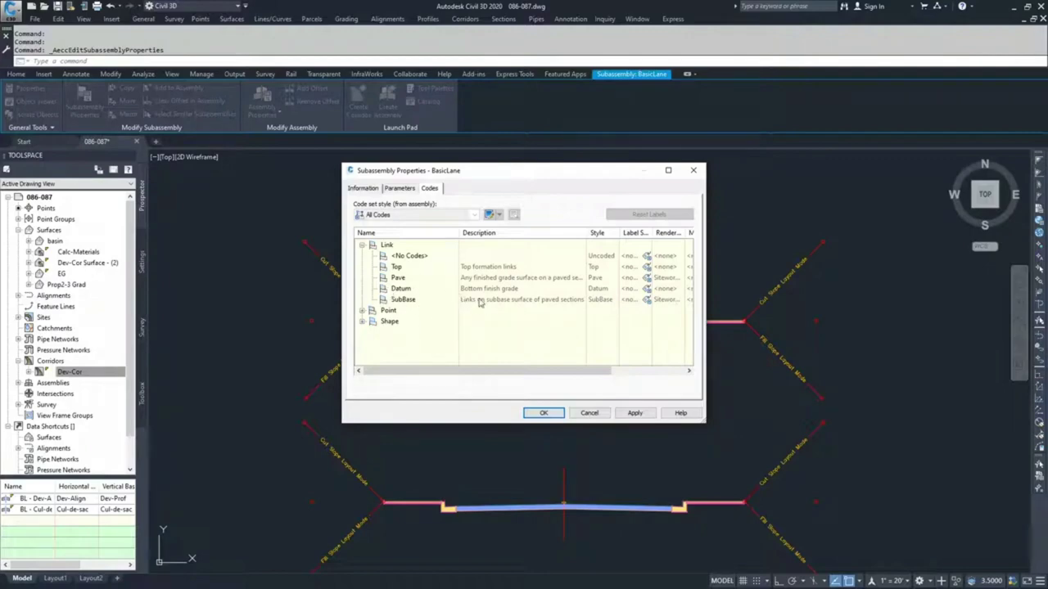
pyautogui.click(591, 412)
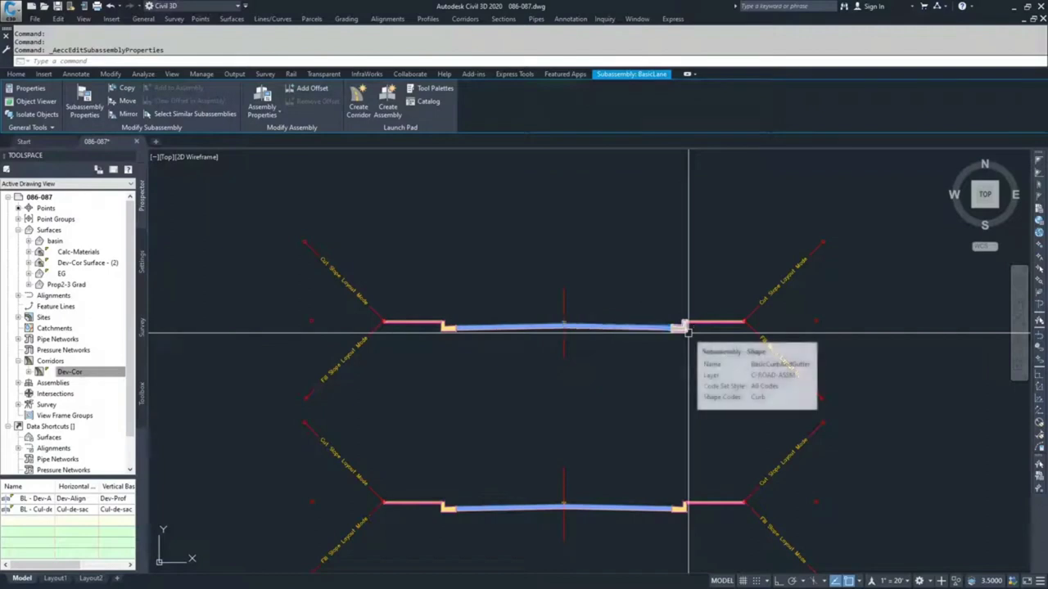
pyautogui.press('Escape')
pyautogui.click(685, 326)
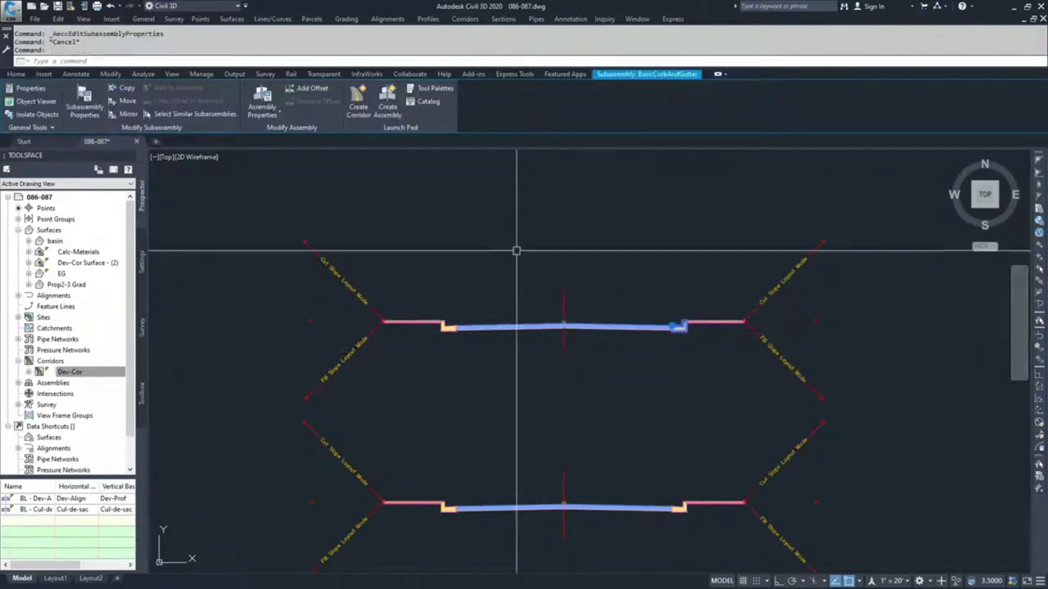
pyautogui.click(84, 99)
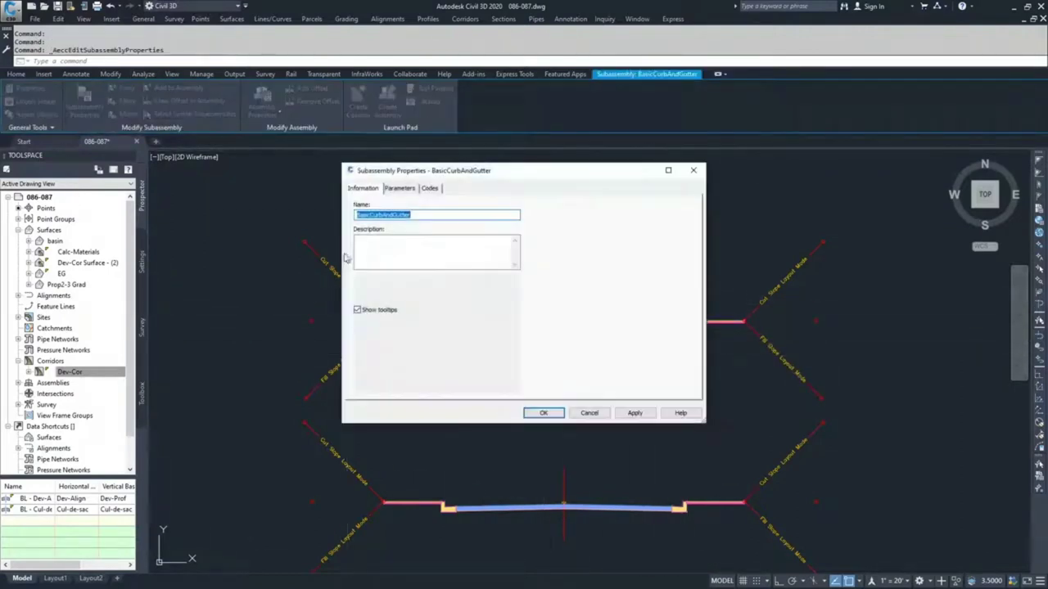
pyautogui.click(430, 188)
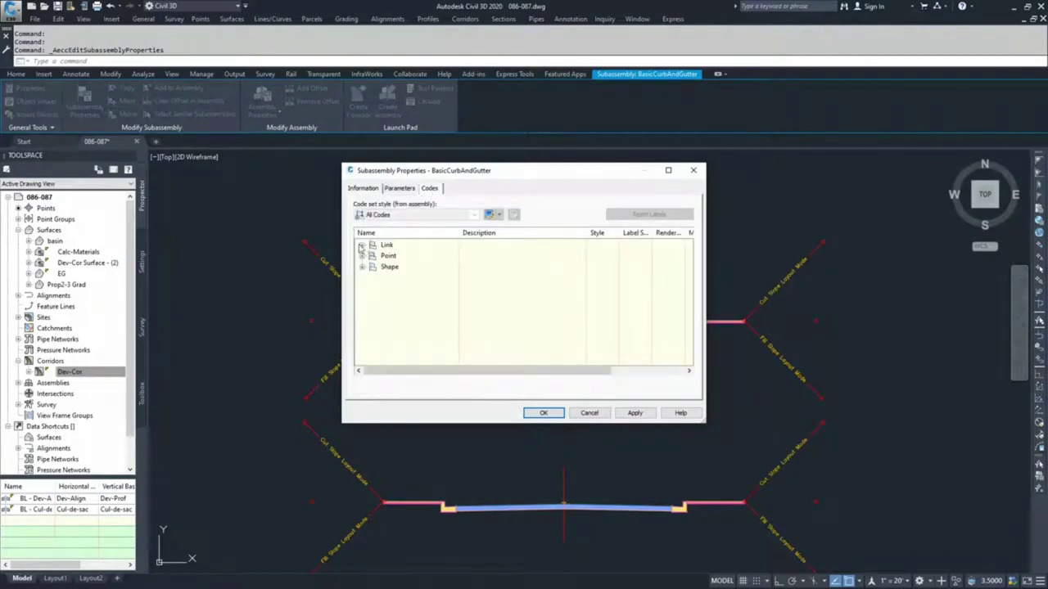
pyautogui.click(362, 245)
pyautogui.click(398, 289)
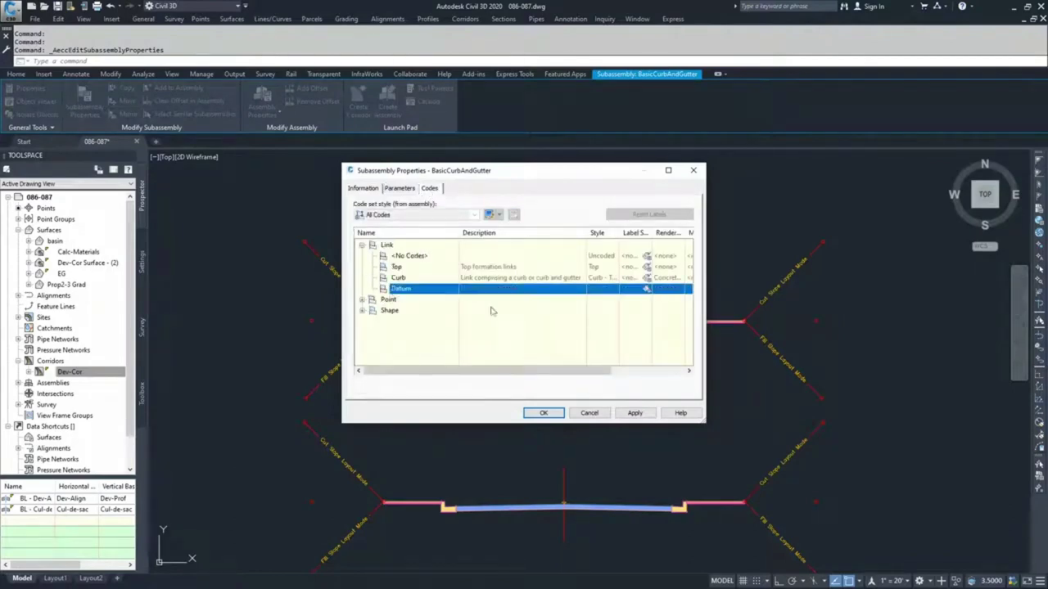
pyautogui.click(589, 413)
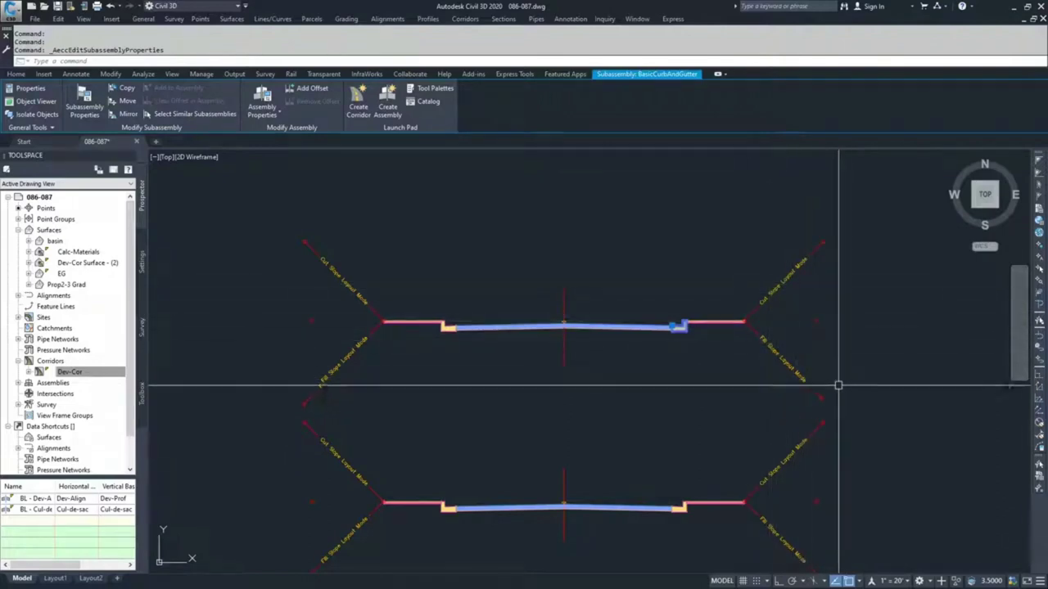
# Clear the selection and restart Compute Materials for Dev-Align and Dev-Xsec - 1.
pyautogui.press('Escape')
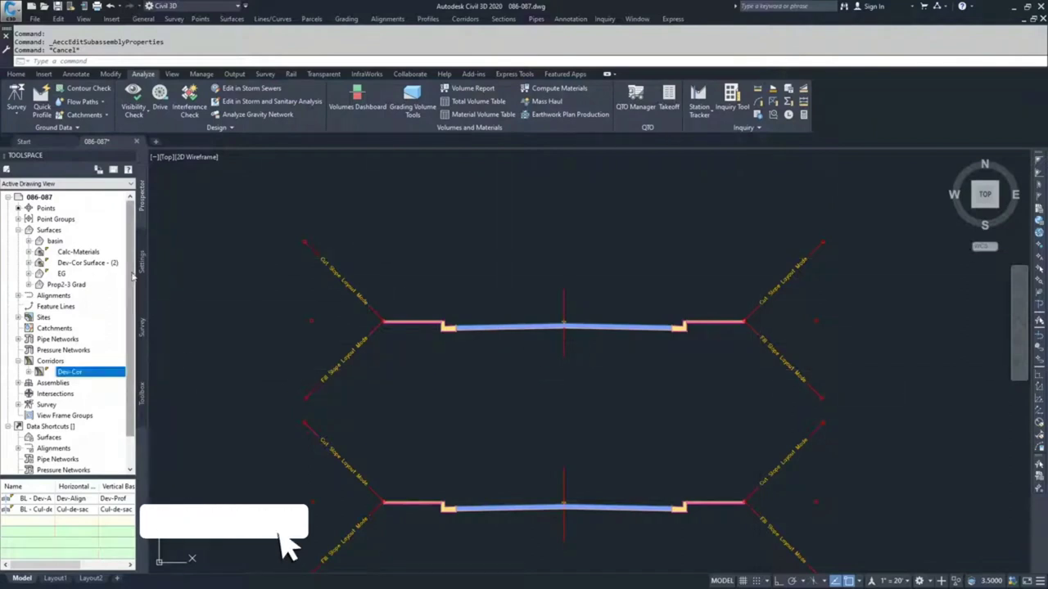
pyautogui.scroll(-10, 480, 300)
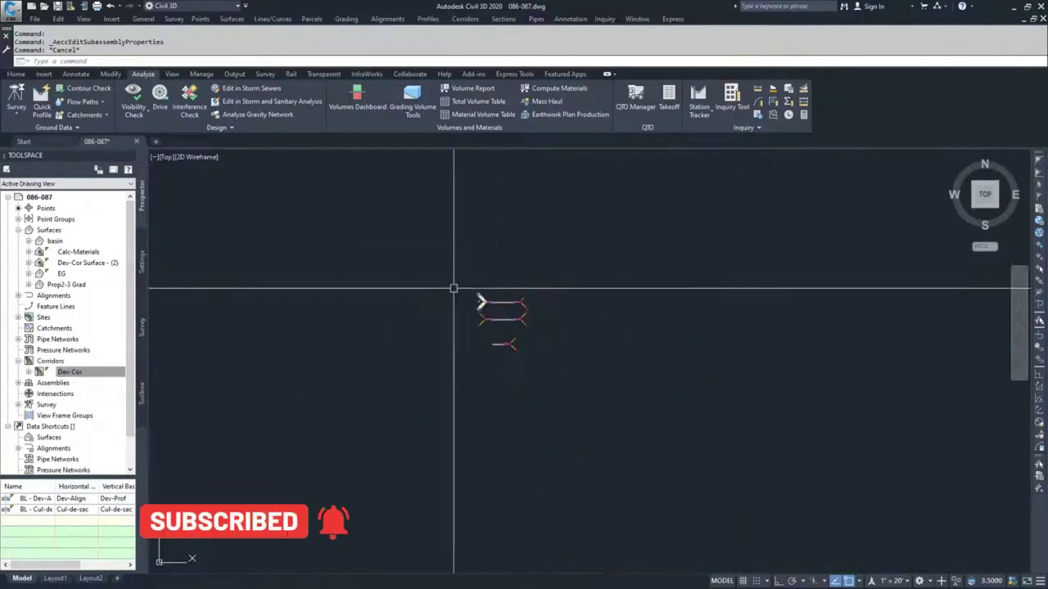
pyautogui.moveTo(354, 289); pyautogui.dragTo(502, 297, button='middle')
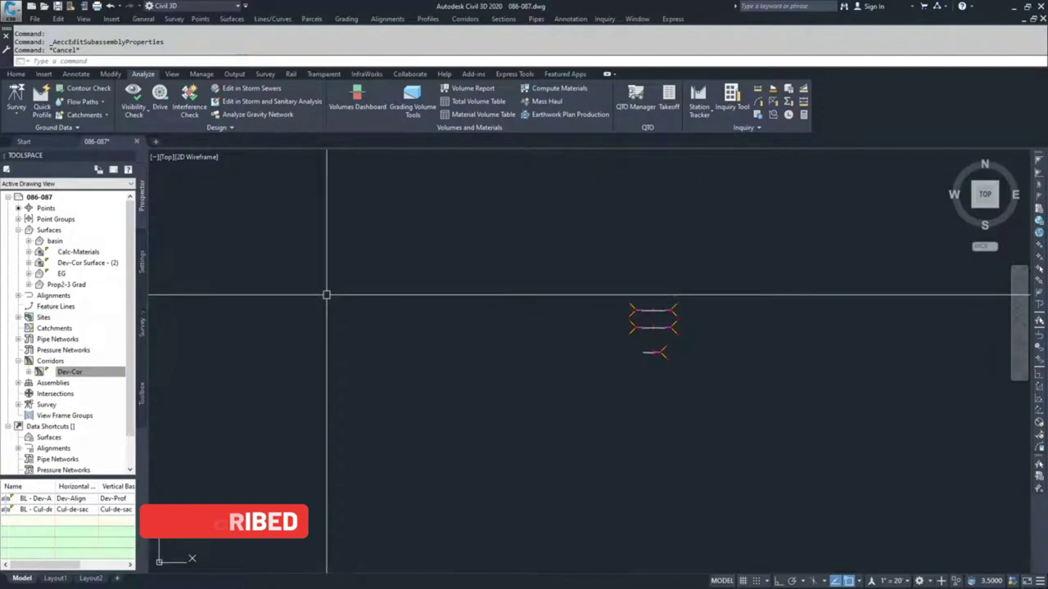
pyautogui.click(556, 90)
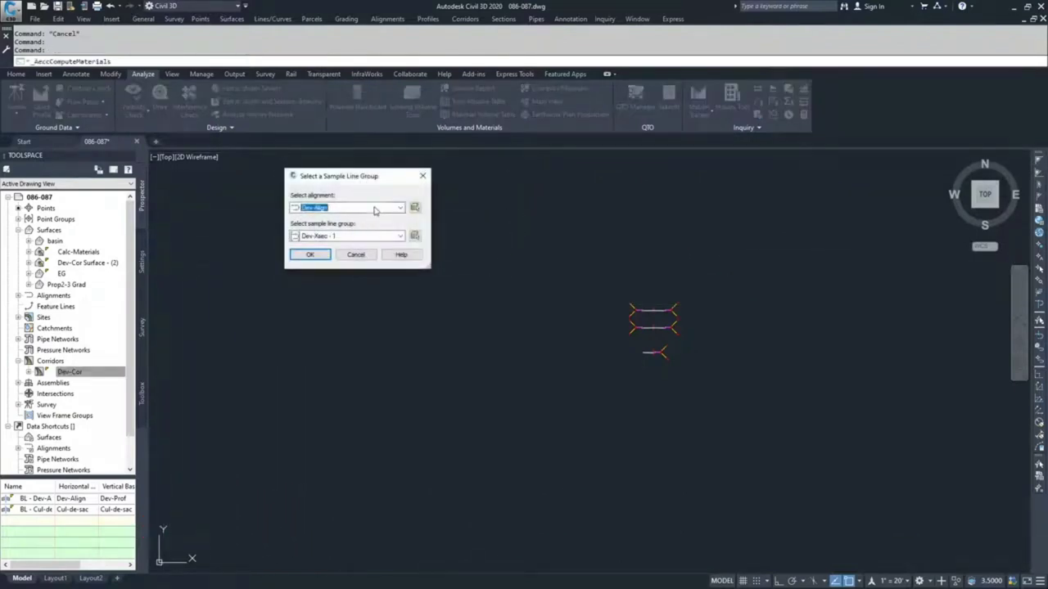
pyautogui.click(320, 255)
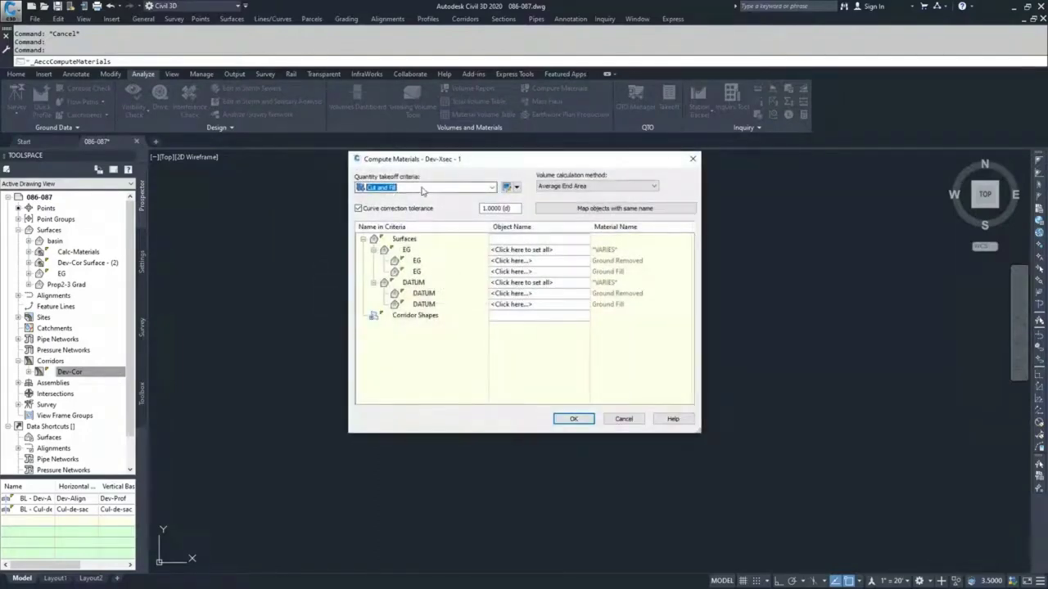
# Keep Cut and Fill as the takeoff criteria and open its definition.
pyautogui.click(465, 191)
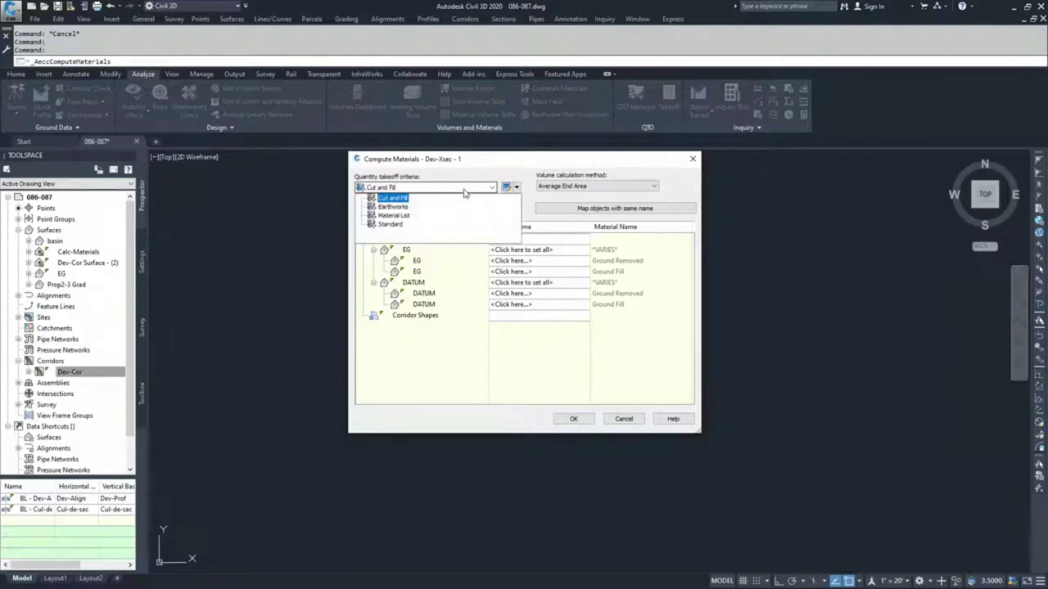
pyautogui.click(406, 199)
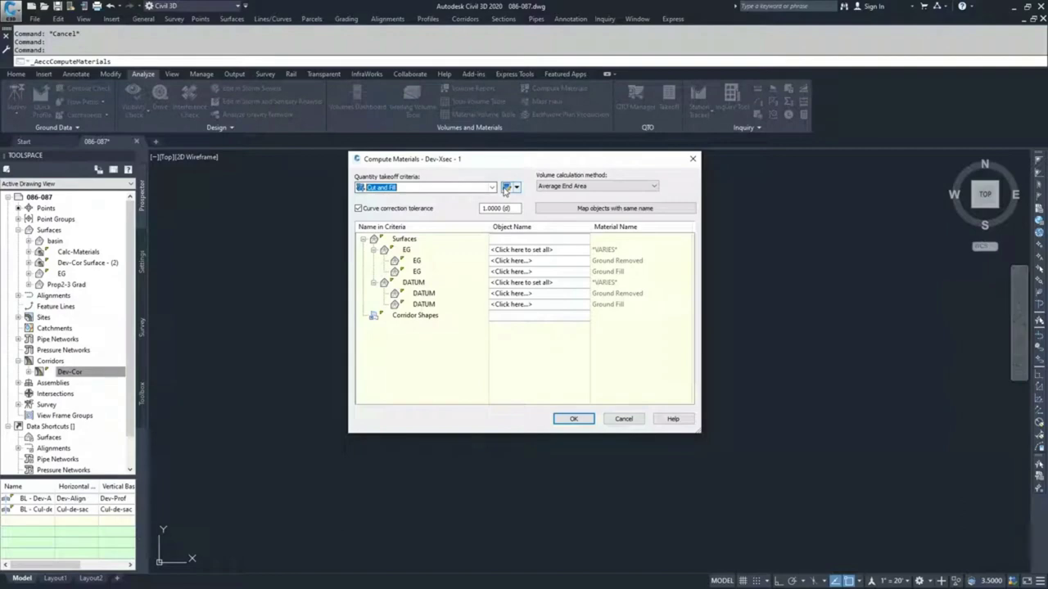
pyautogui.click(518, 188)
pyautogui.click(544, 219)
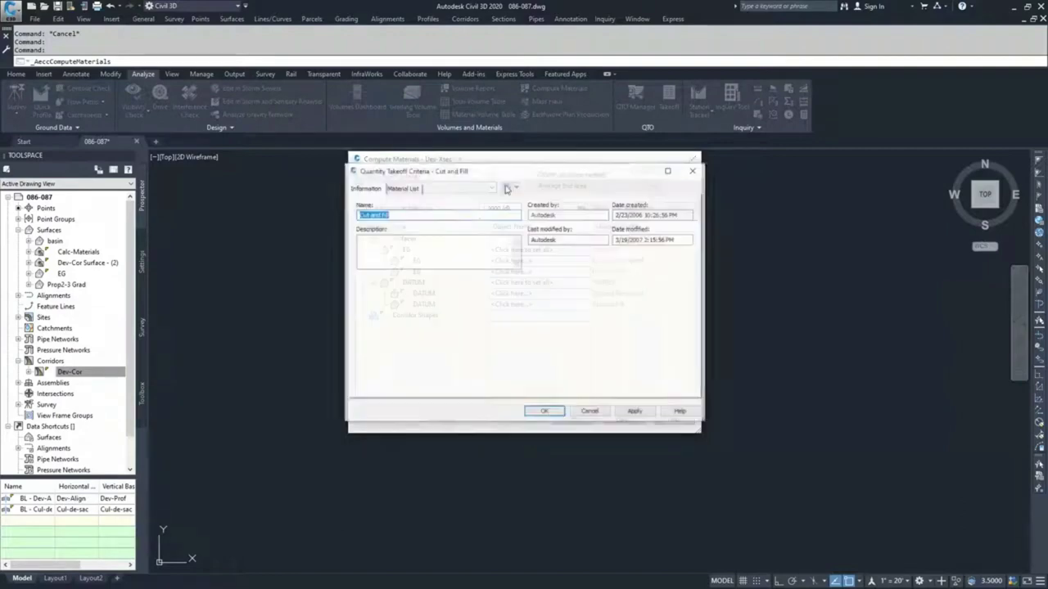
# Inspect the EG/DATUM conditions for Ground Removed and Ground Fill, then cancel unchanged.
pyautogui.click(413, 189)
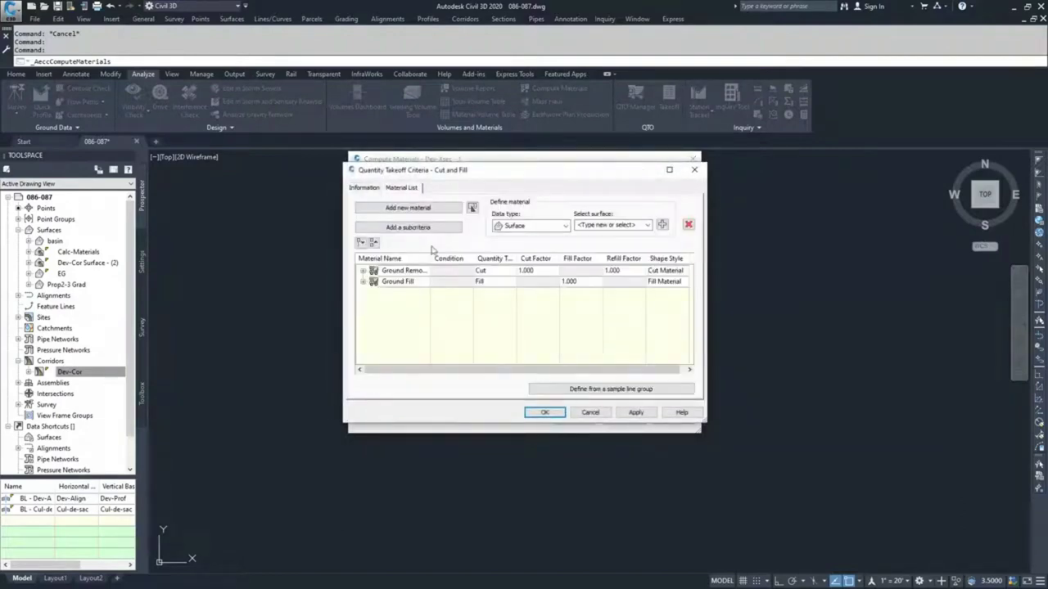
pyautogui.click(362, 271)
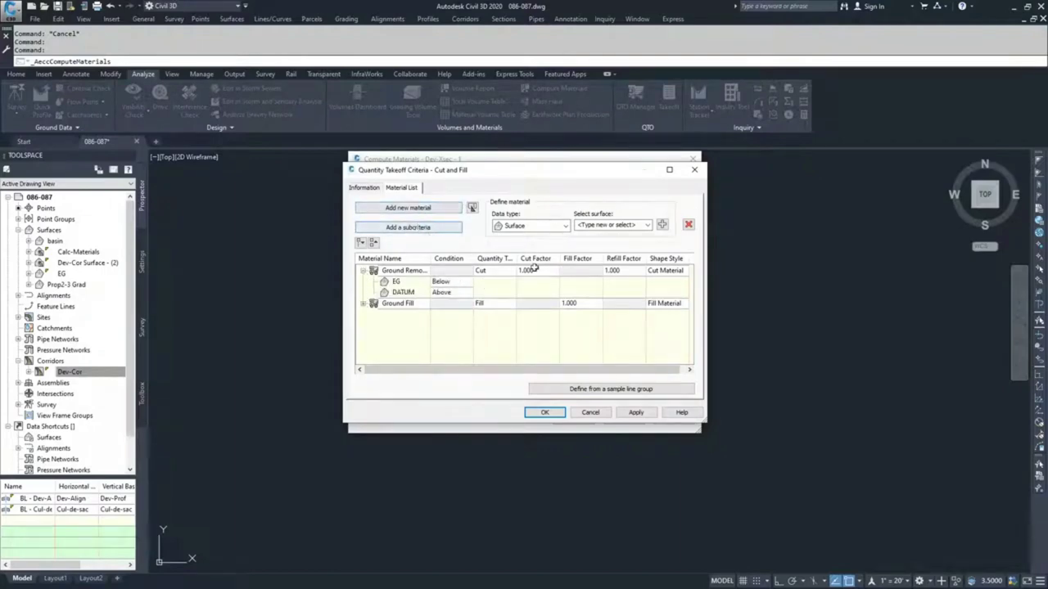
pyautogui.click(363, 303)
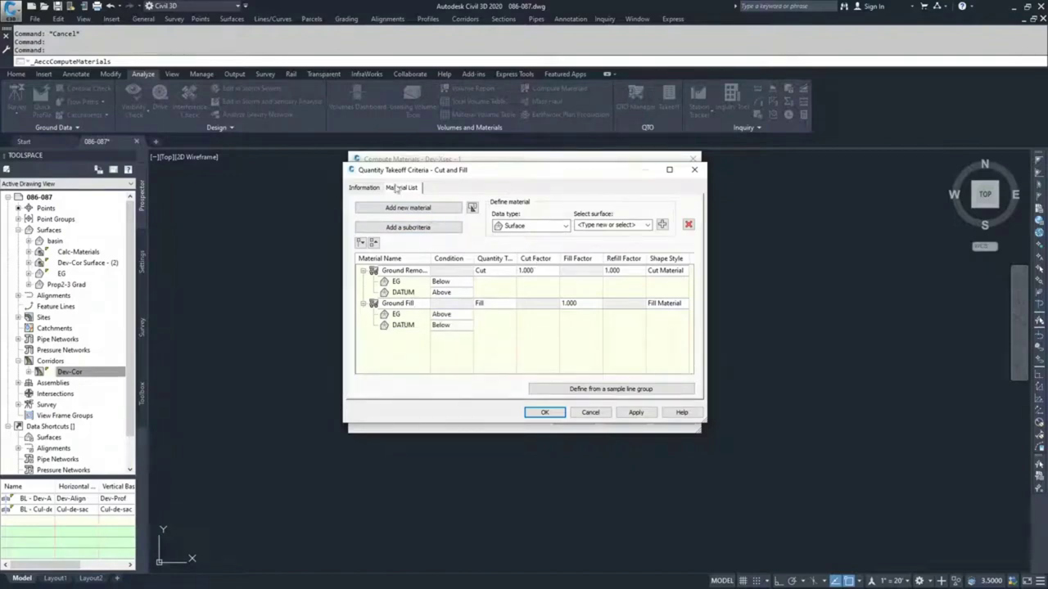
pyautogui.click(589, 412)
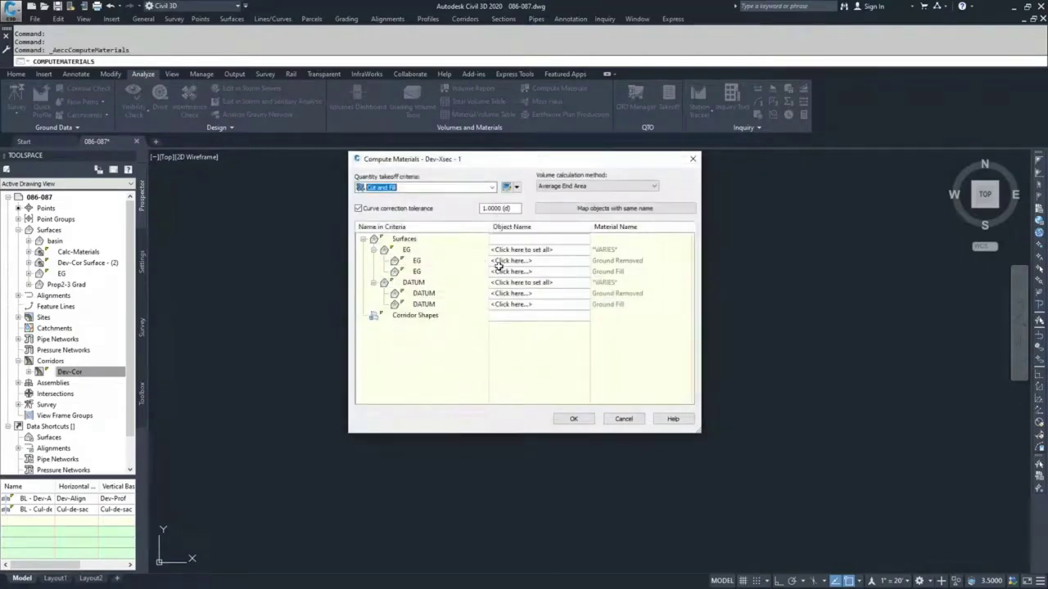
# Check that only EG is offered for the EG criterion, then cancel Compute Materials.
pyautogui.click(559, 249)
pyautogui.click(554, 249)
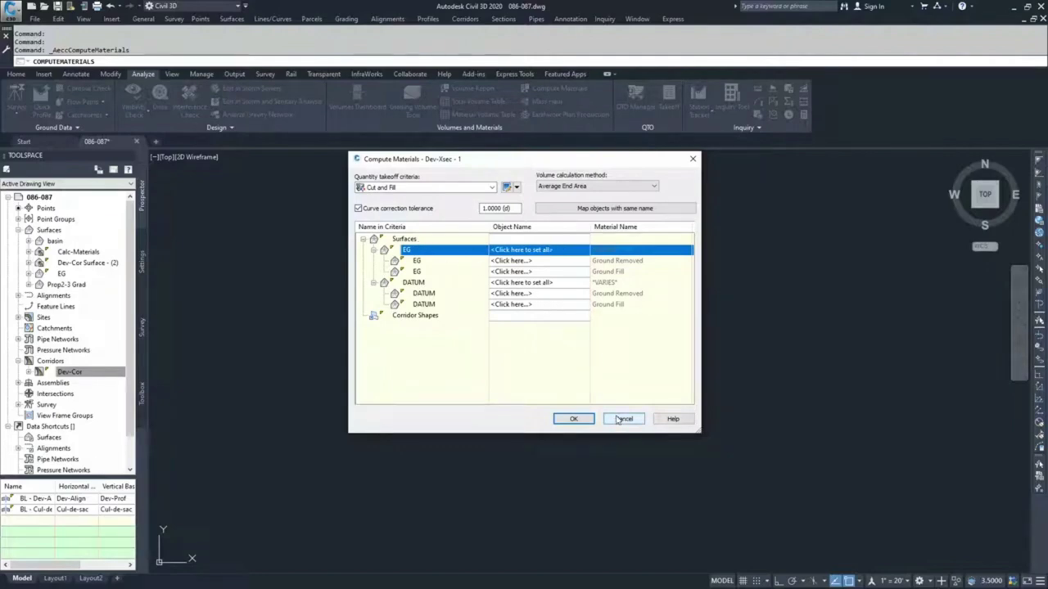
pyautogui.click(563, 250)
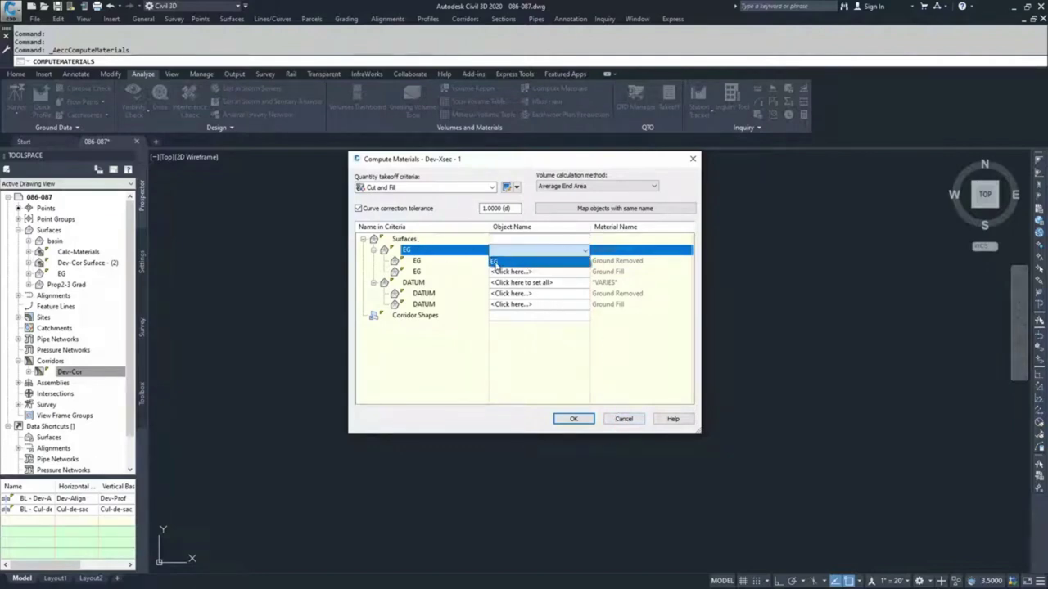
pyautogui.click(628, 427)
pyautogui.click(624, 421)
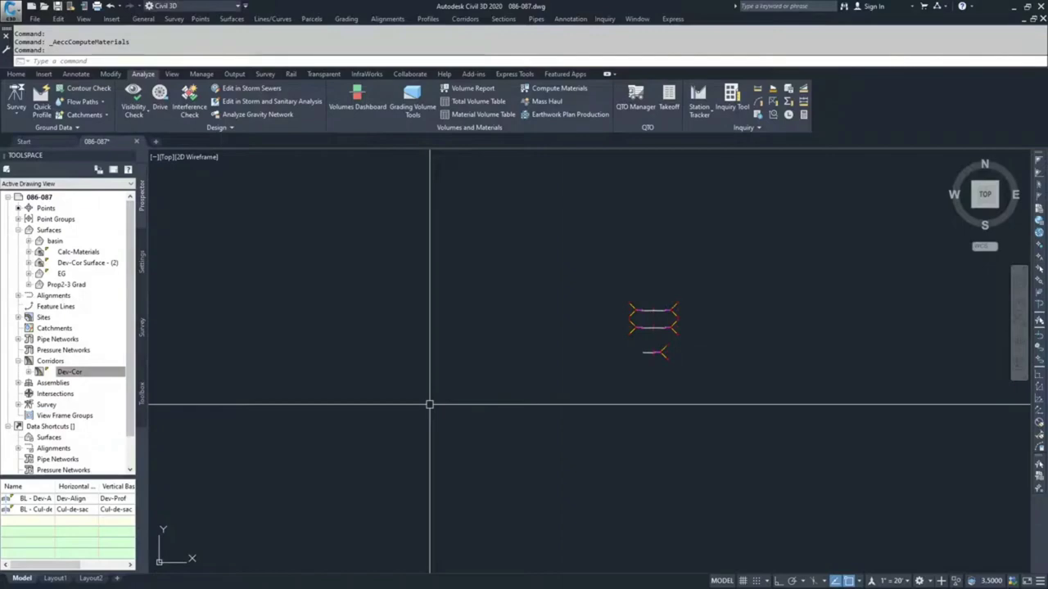
pyautogui.scroll(-5, 426, 402)
# Add the Dev-Cor Calc-Materials surface to the sources sampled by Dev-Xsec - 1.
pyautogui.scroll(6, 375, 370)
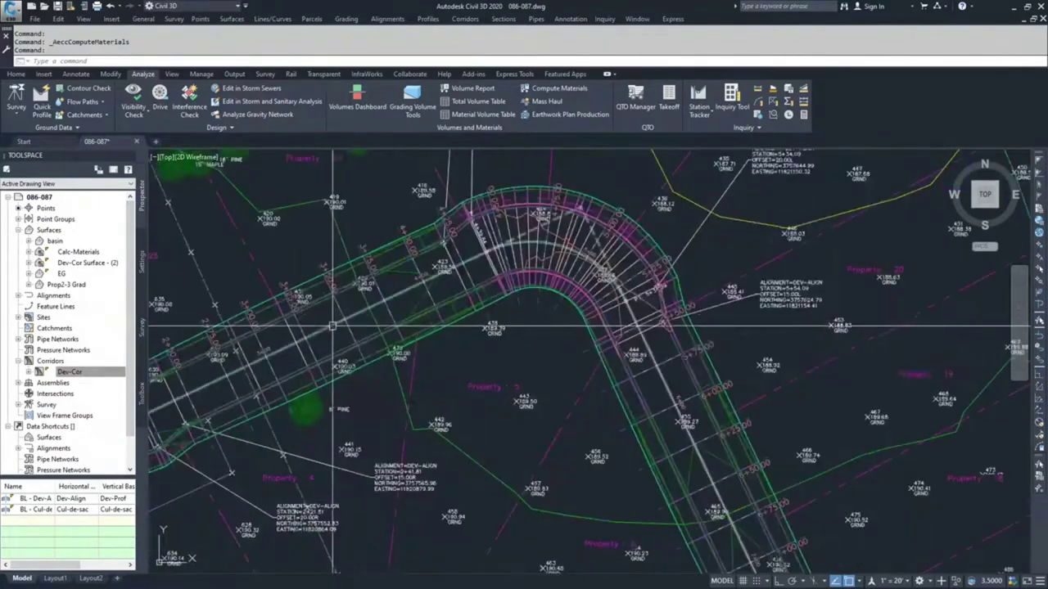
pyautogui.click(371, 370)
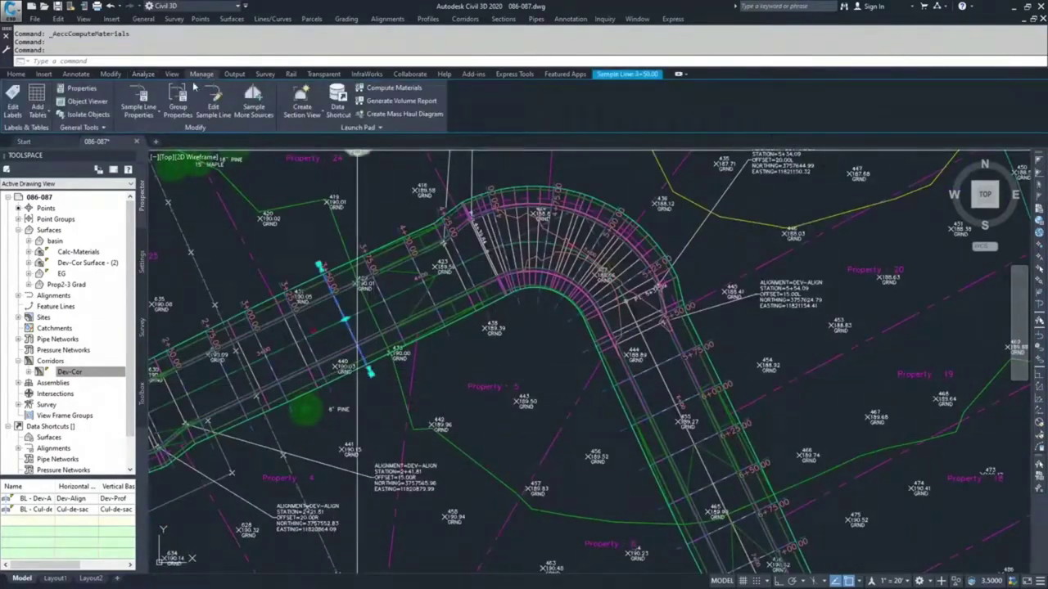
pyautogui.click(177, 100)
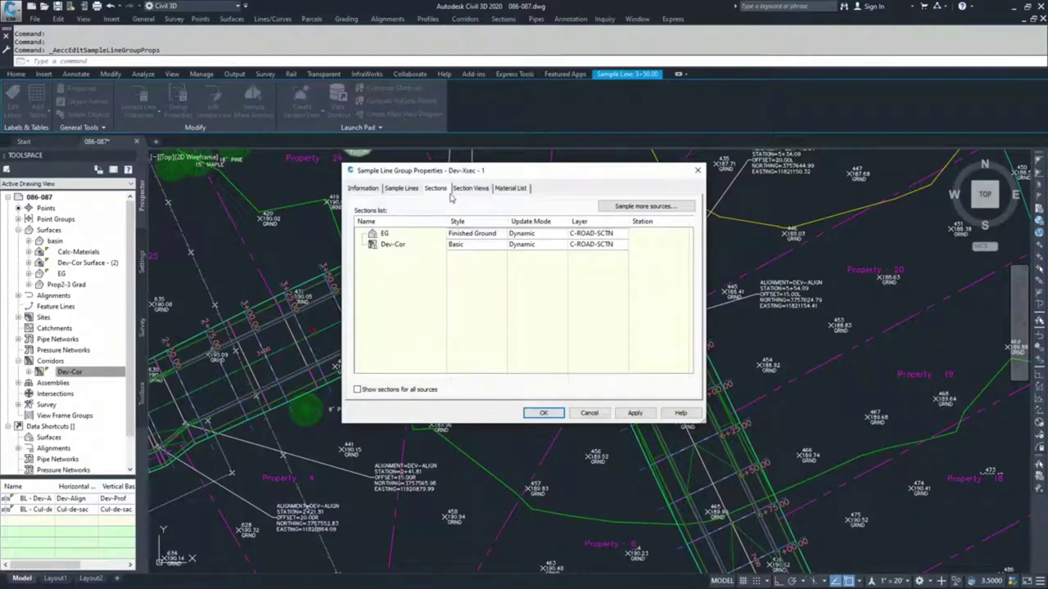
pyautogui.click(645, 206)
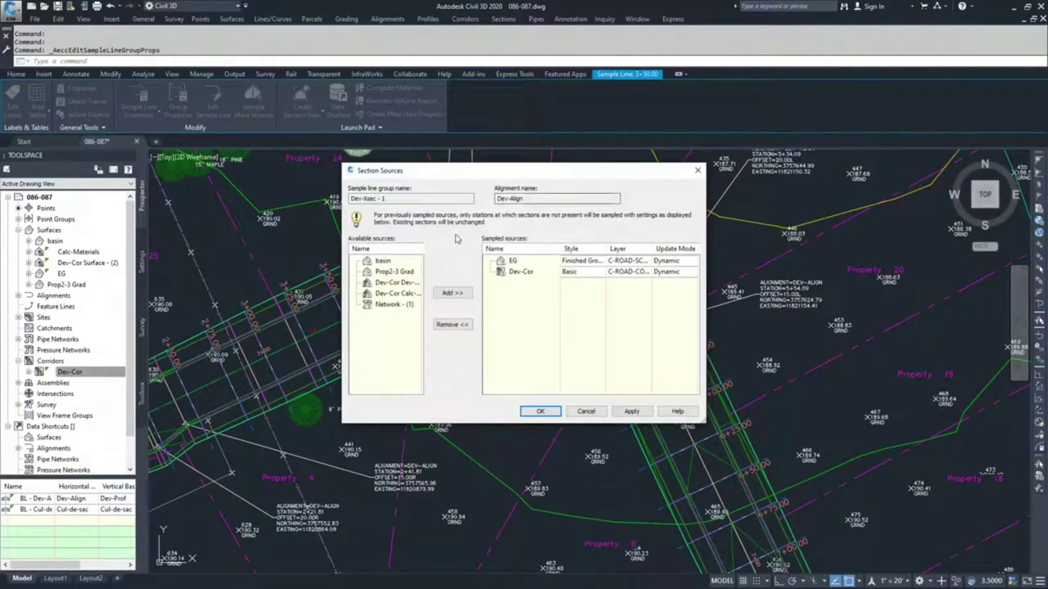
pyautogui.click(393, 293)
pyautogui.click(452, 293)
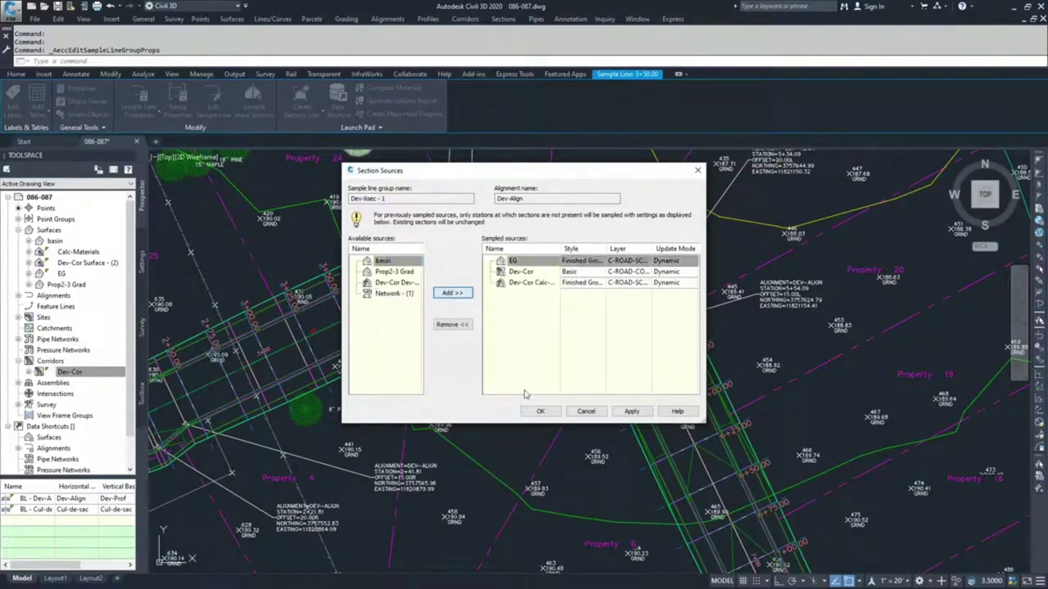
pyautogui.click(540, 411)
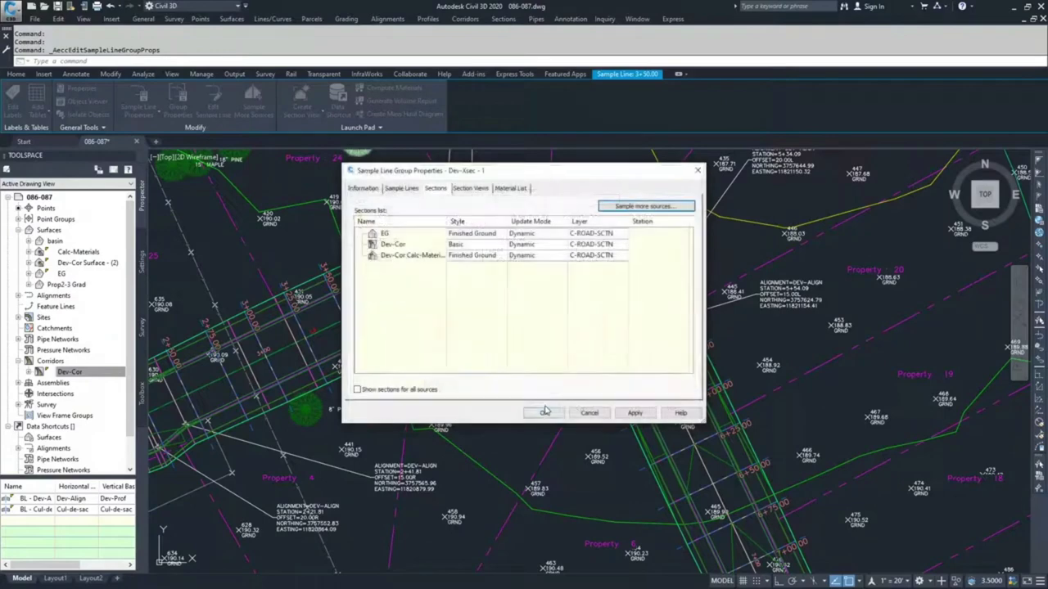
pyautogui.click(544, 413)
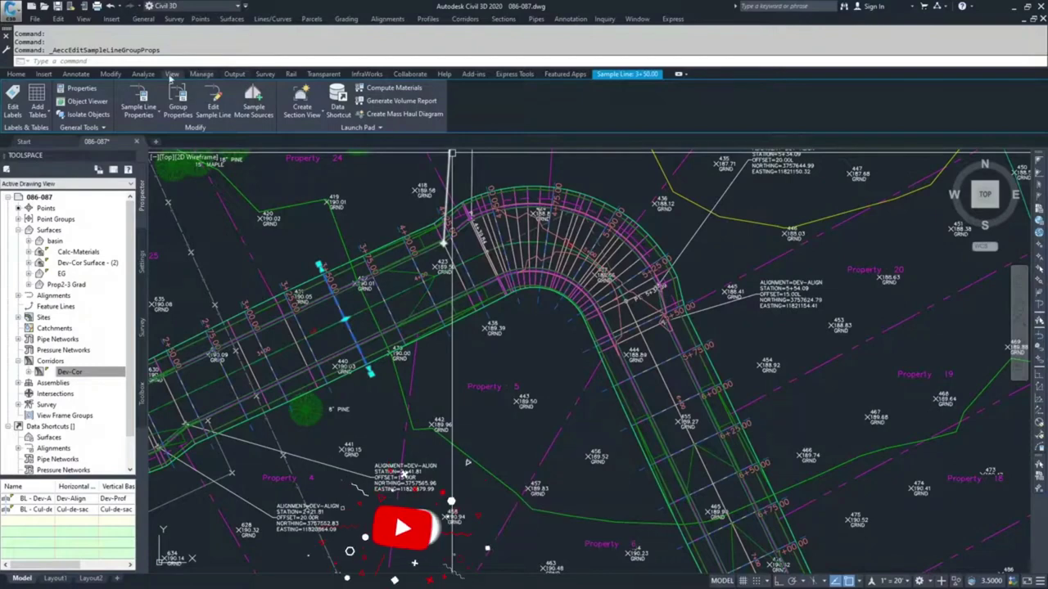
pyautogui.click(143, 73)
# Compute materials for Dev-Xsec - 1, mapping EG to EG and DATUM to Dev-Cor Calc-Materials.
pyautogui.click(548, 88)
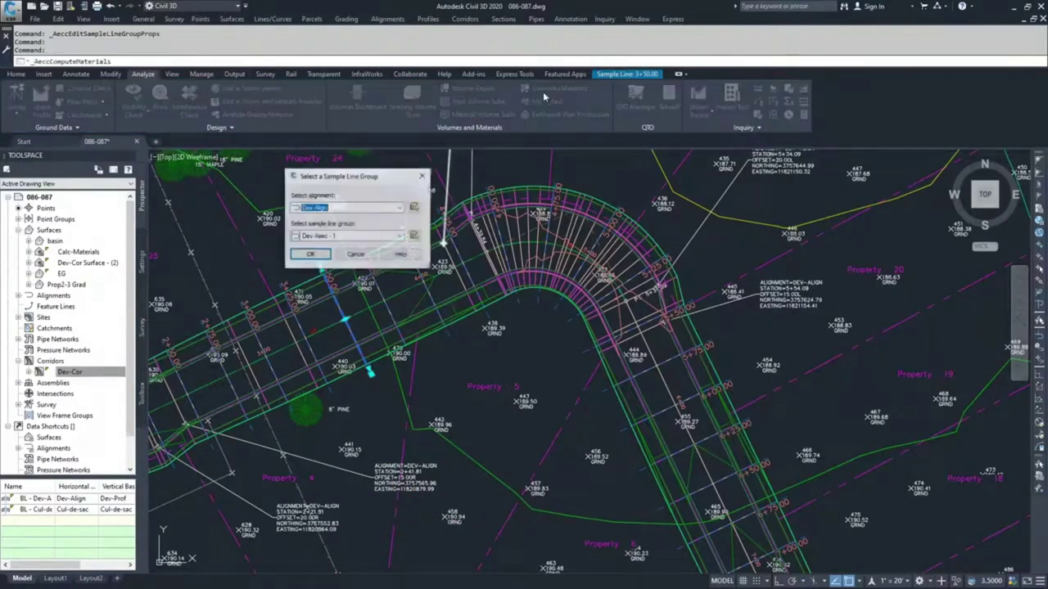
pyautogui.click(310, 255)
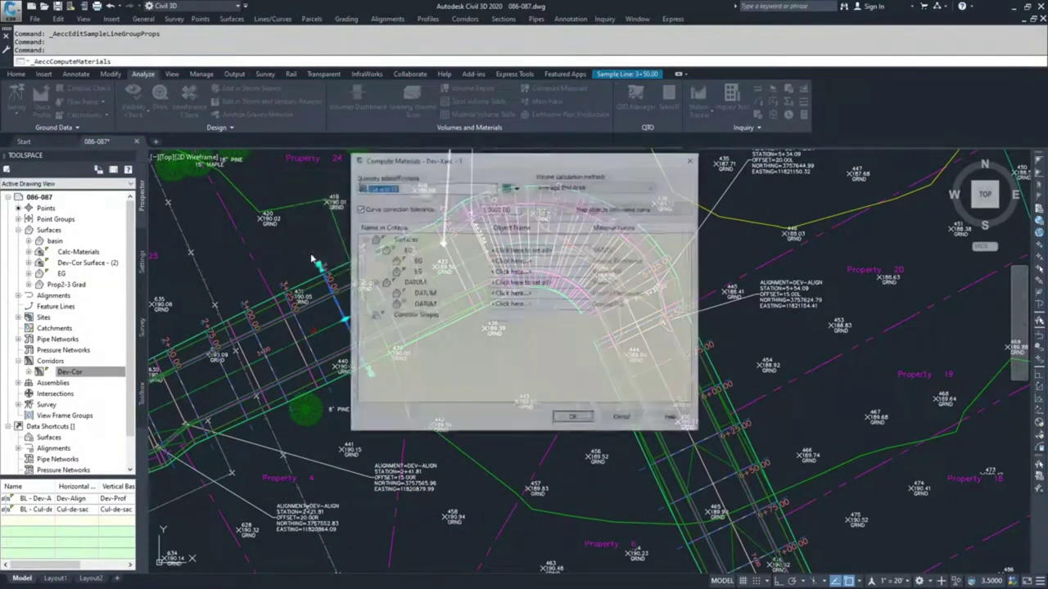
pyautogui.click(540, 250)
pyautogui.click(542, 251)
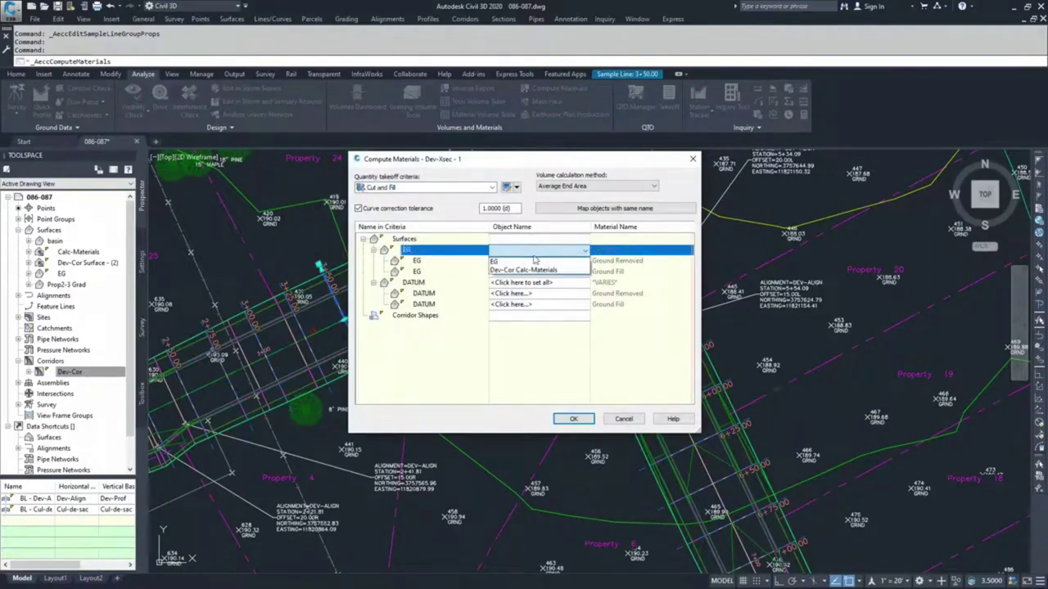
pyautogui.click(514, 262)
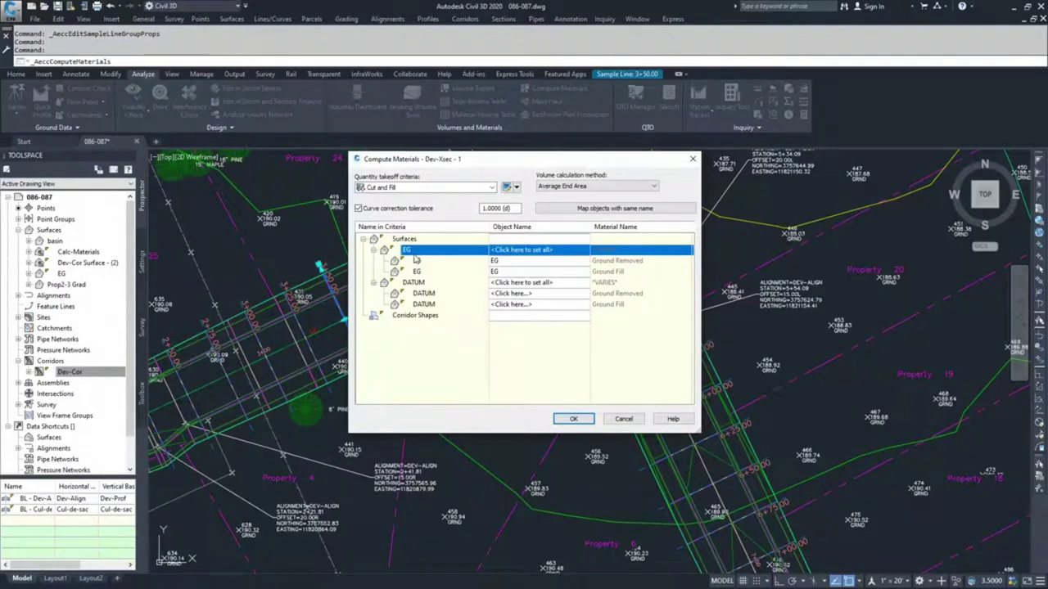
pyautogui.doubleClick(542, 283)
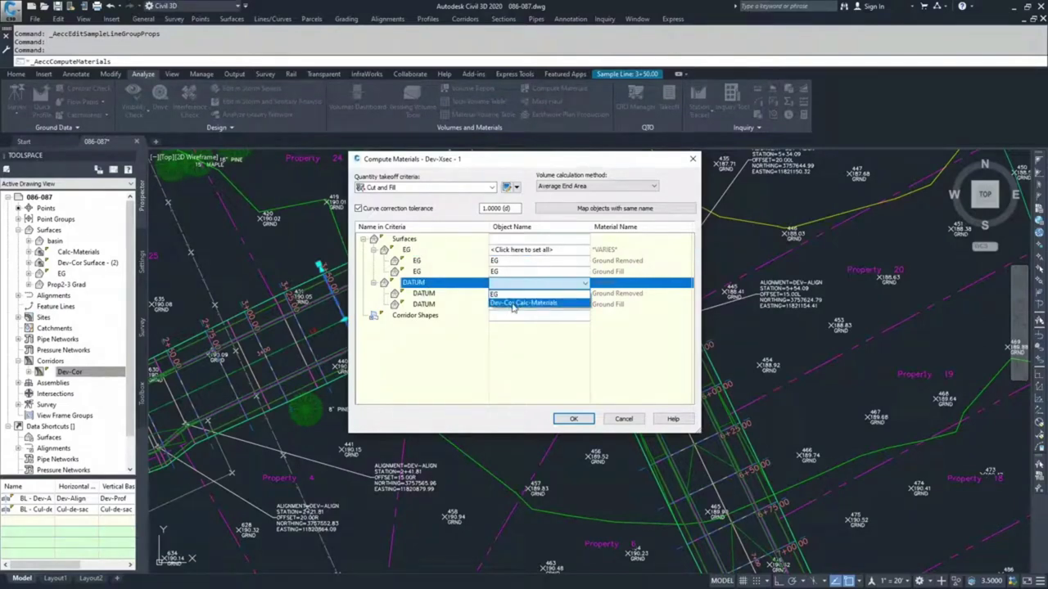
pyautogui.click(513, 303)
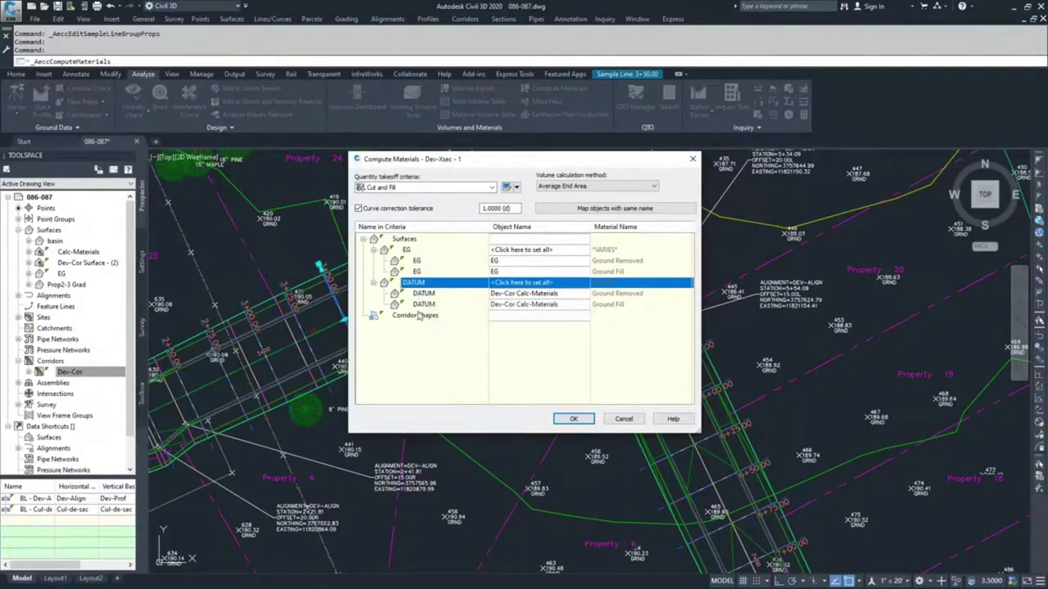
pyautogui.click(574, 420)
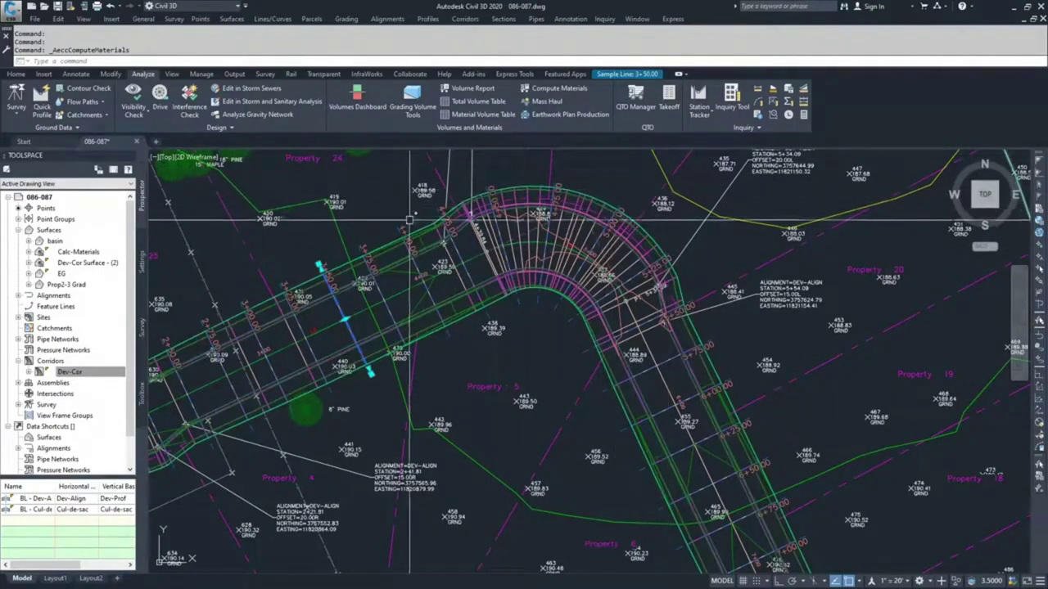
pyautogui.press('Escape')
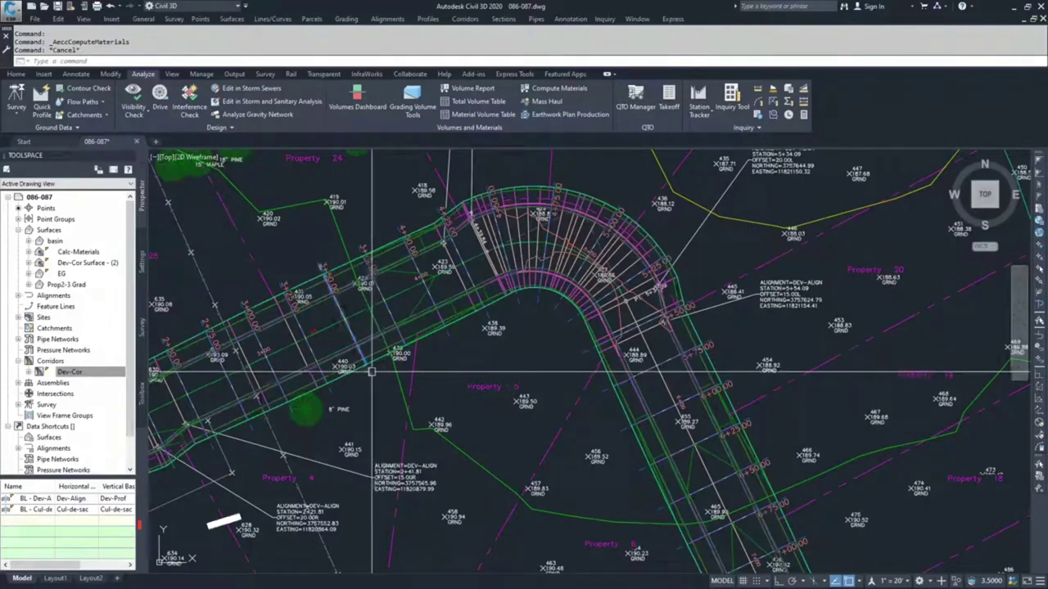
pyautogui.click(365, 362)
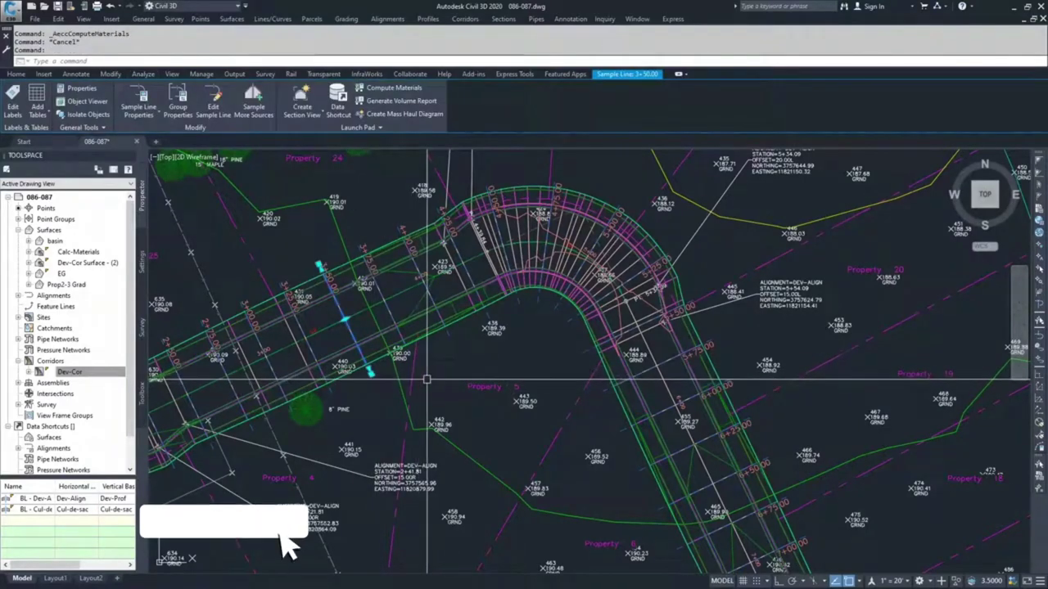
pyautogui.click(178, 104)
pyautogui.click(510, 188)
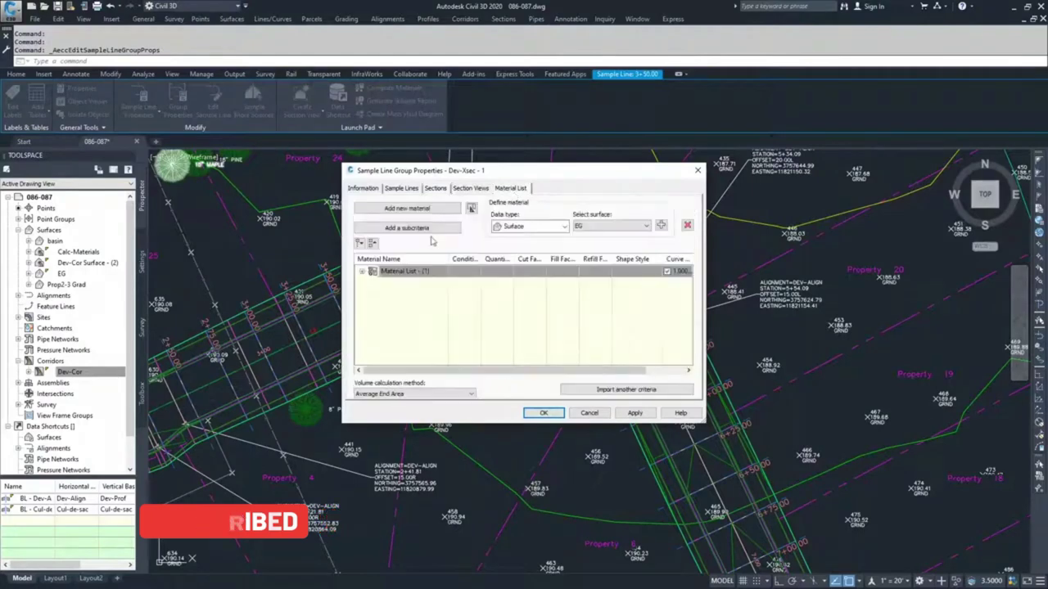
pyautogui.click(361, 271)
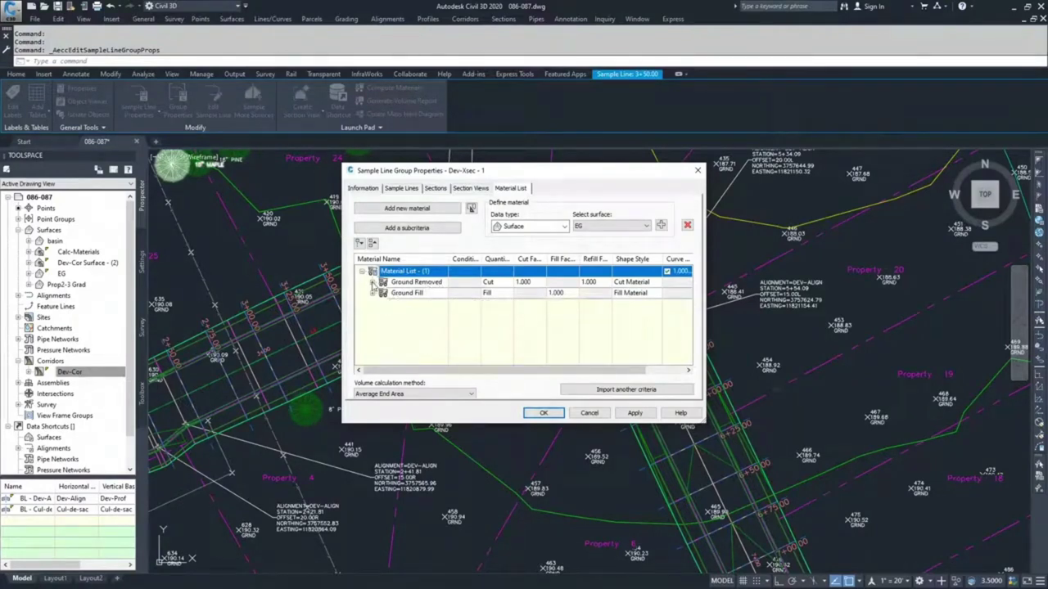
pyautogui.click(372, 283)
pyautogui.click(373, 315)
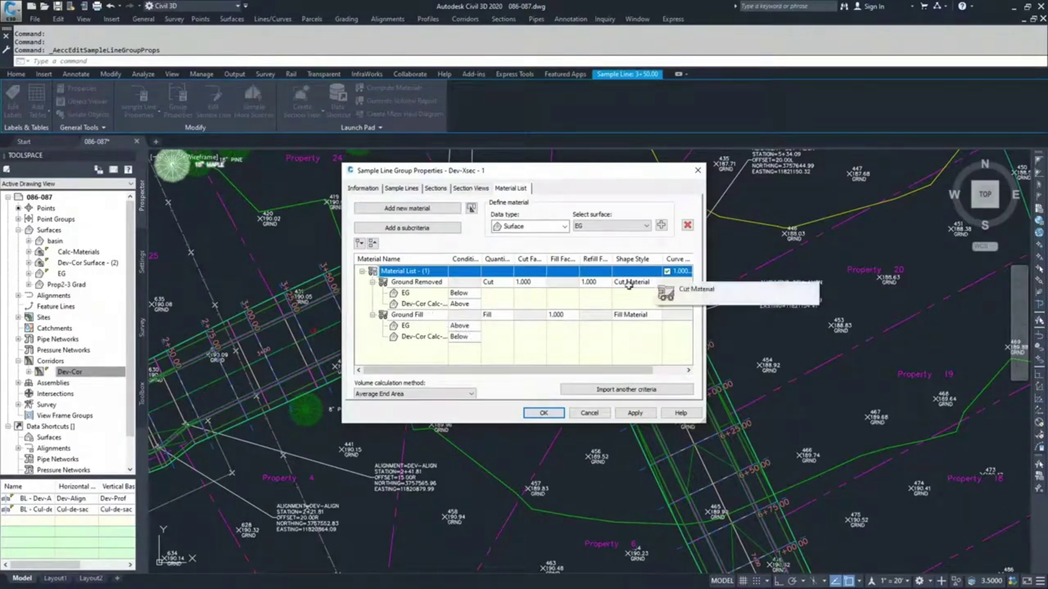
pyautogui.moveTo(558, 370)
pyautogui.mouseDown()
pyautogui.moveTo(596, 371)
pyautogui.moveTo(546, 371)
pyautogui.mouseUp()
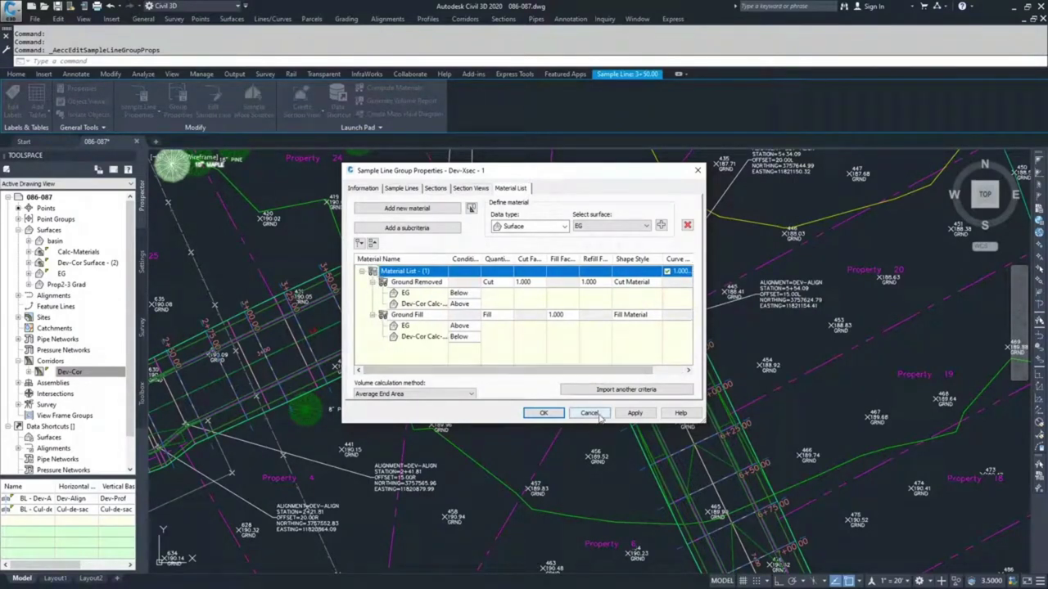
pyautogui.click(543, 413)
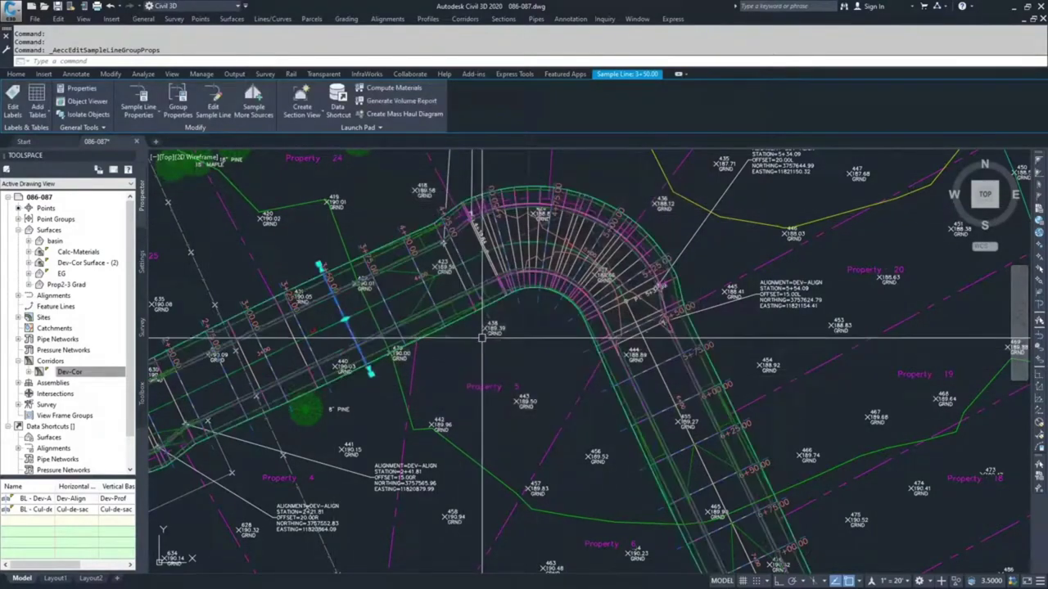
pyautogui.press('Escape')
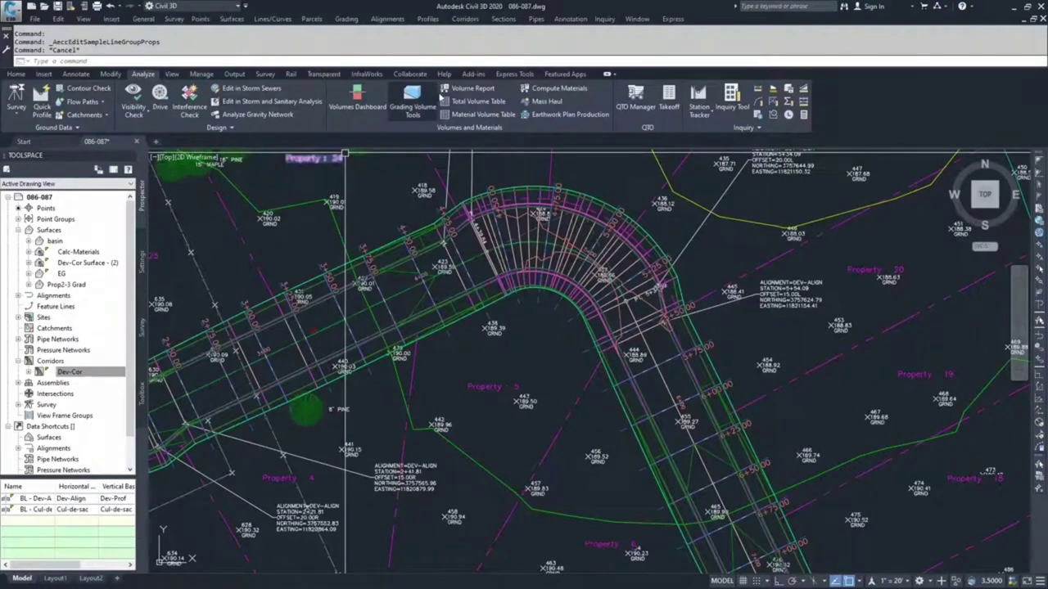
# Generate a volume report for Dev-Align, Dev-Xsec - 1 and Material List - (1) using earthwork.xsl.
pyautogui.click(465, 90)
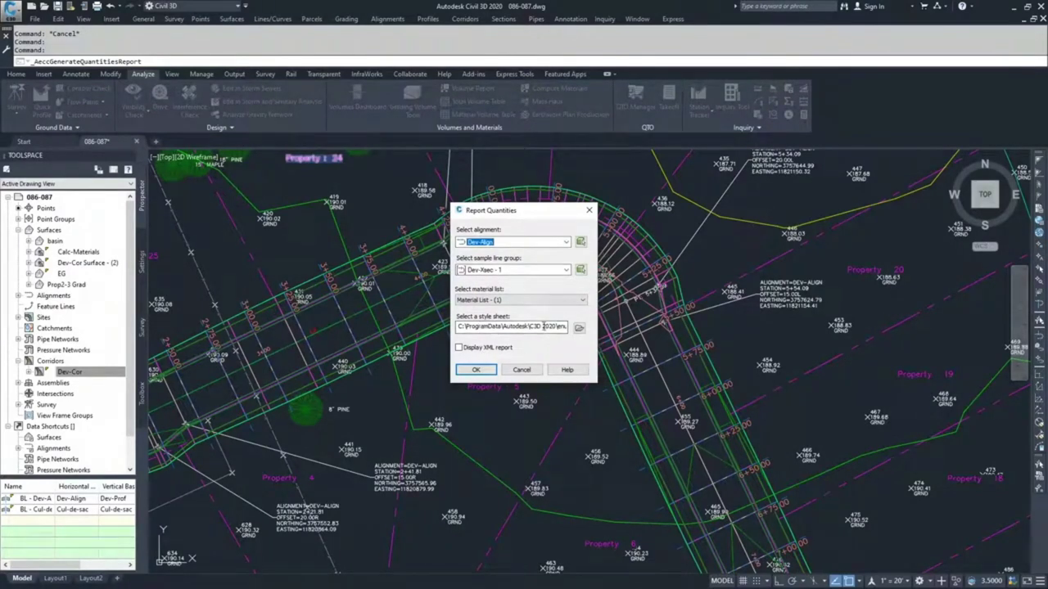
pyautogui.moveTo(489, 326); pyautogui.dragTo(568, 328)
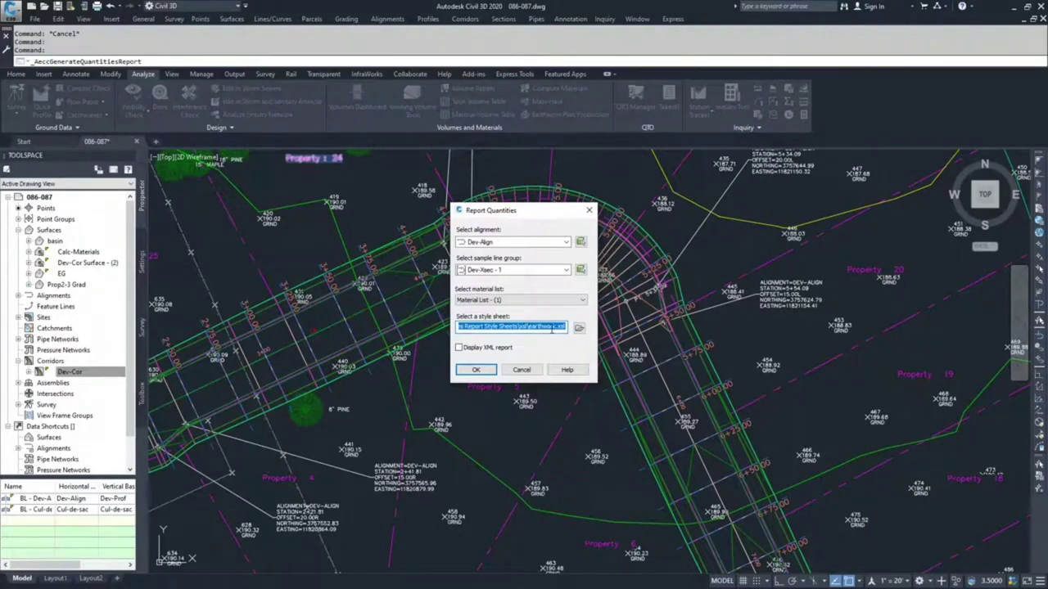
pyautogui.click(476, 370)
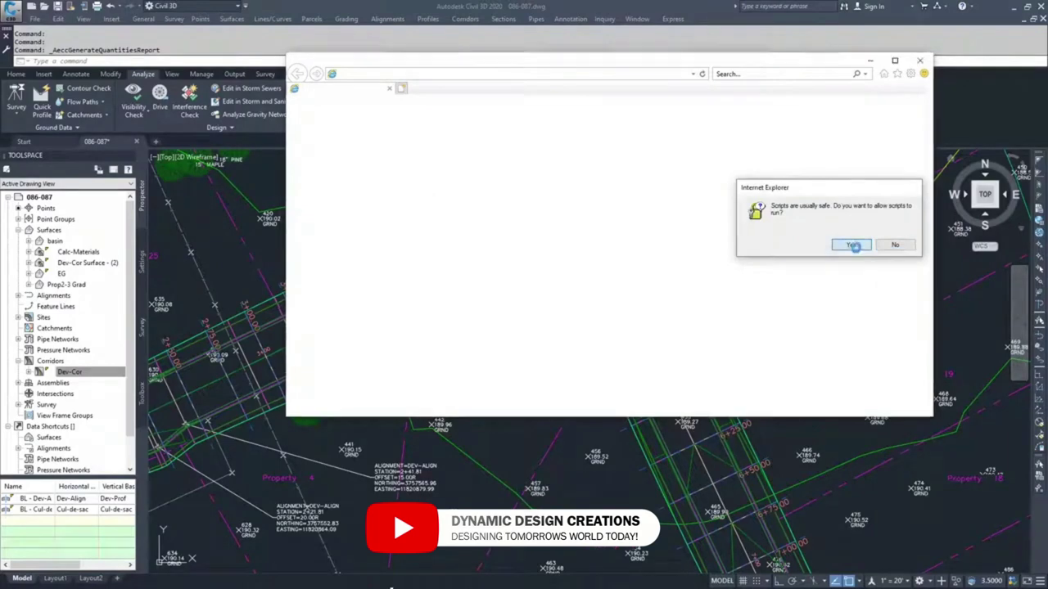
# Allow scripts and review the Volume Report down to the 877.00 net volume at 9+25.000, then close it.
pyautogui.click(851, 246)
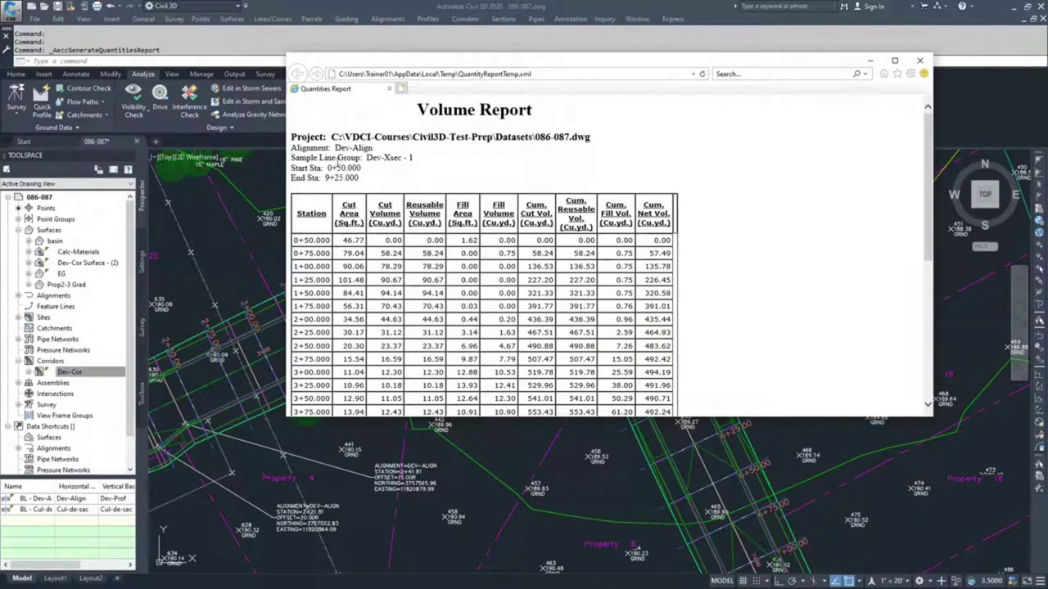
pyautogui.scroll(-1, 927, 157)
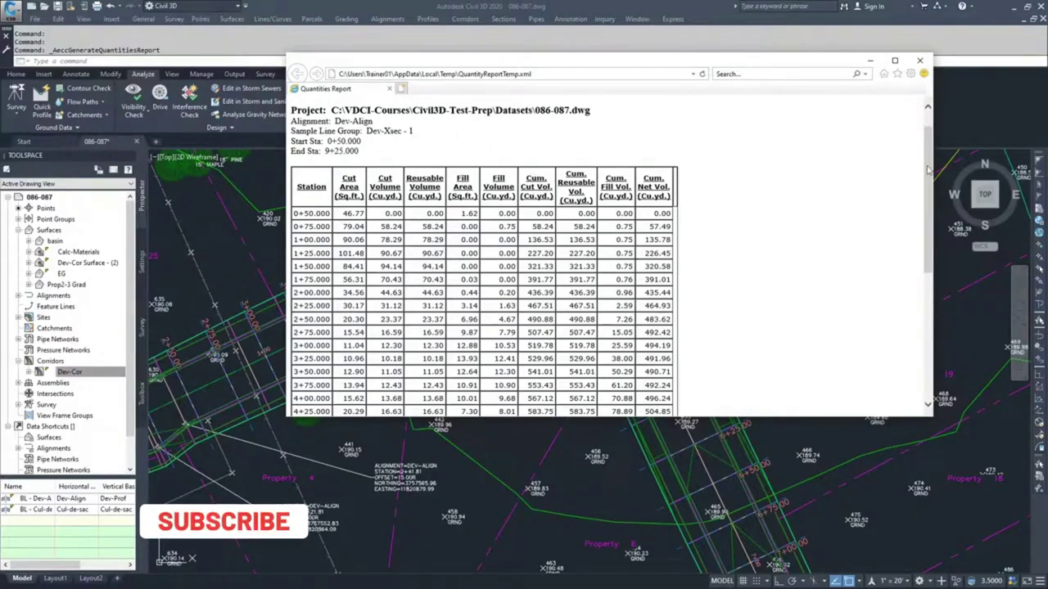
pyautogui.moveTo(927, 170); pyautogui.dragTo(929, 293)
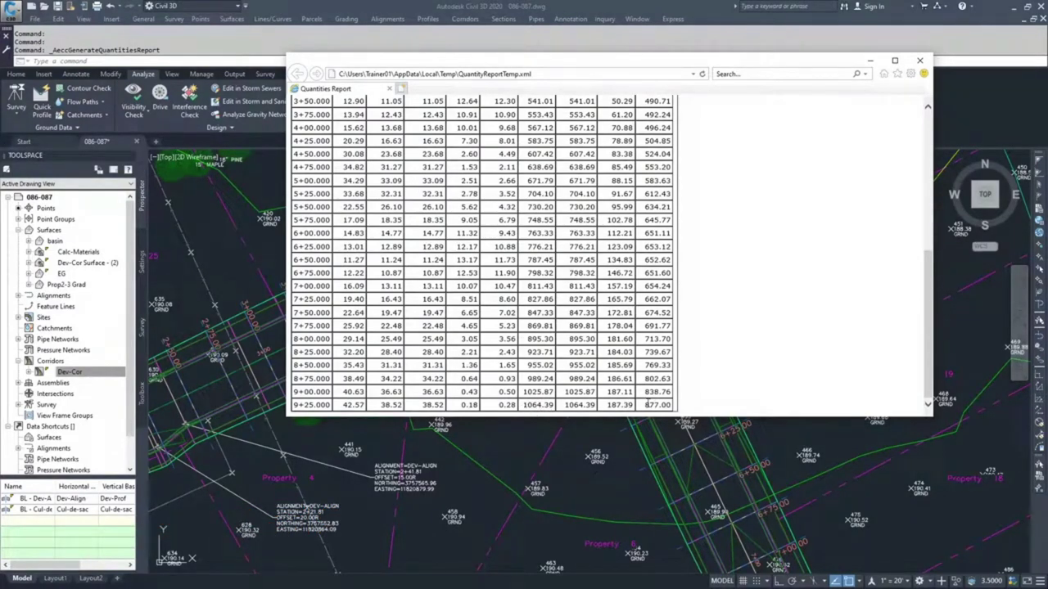
pyautogui.doubleClick(649, 405)
pyautogui.scroll(3, 927, 323)
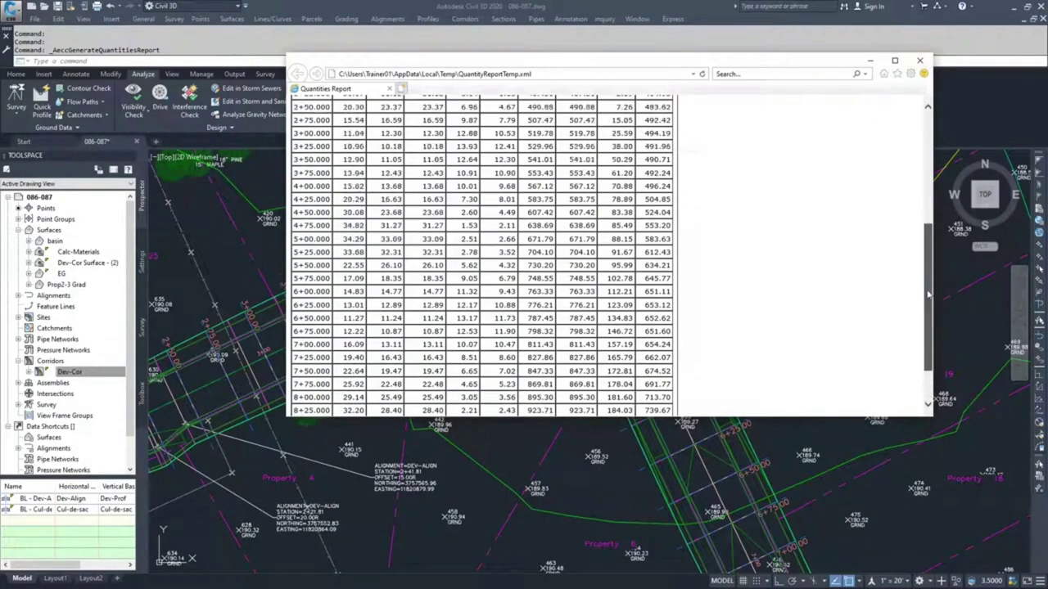
pyautogui.scroll(-3, 928, 323)
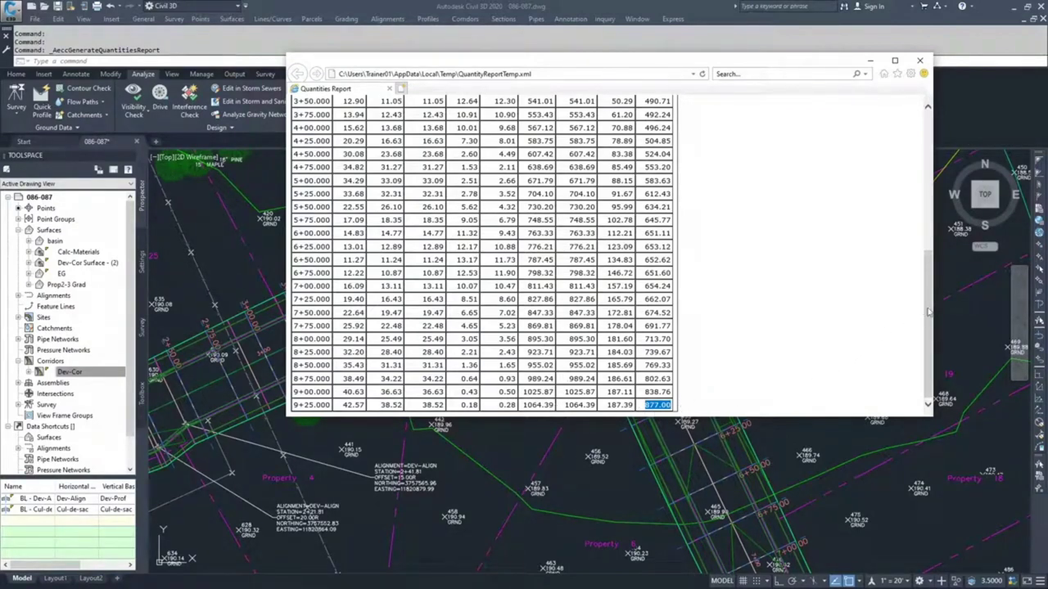
pyautogui.click(919, 61)
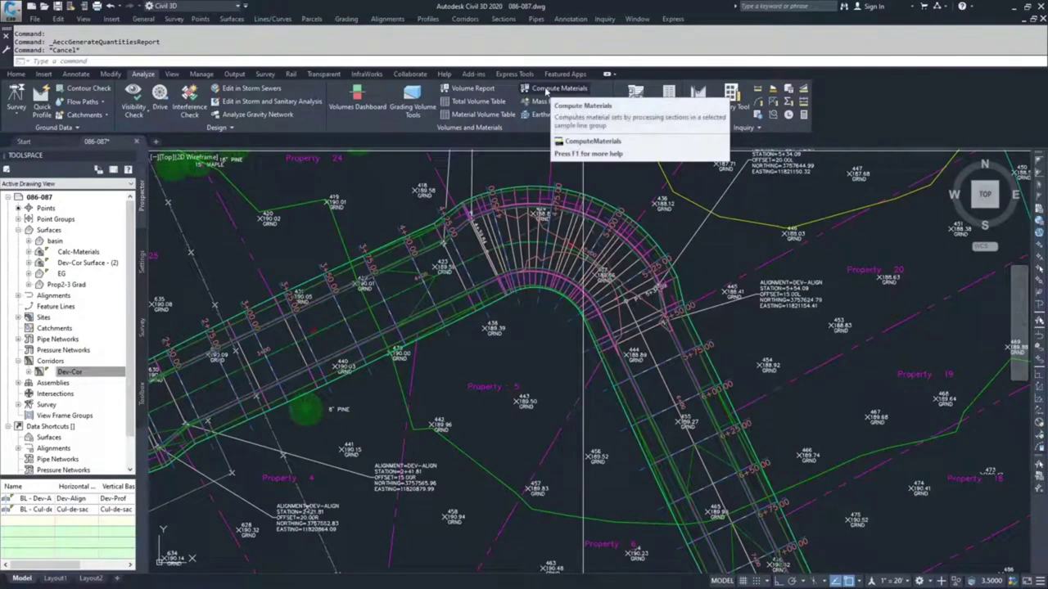
# Import Cut and Fill criteria into Compute Materials for Dev-Xsec - 1 and list volume calculation methods.
pyautogui.click(551, 89)
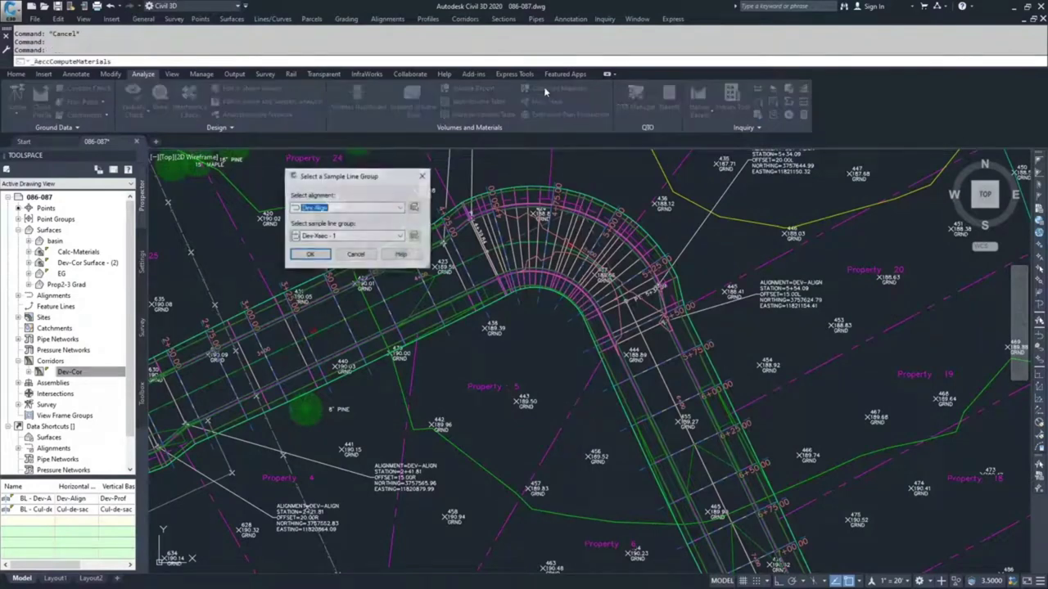
pyautogui.click(319, 256)
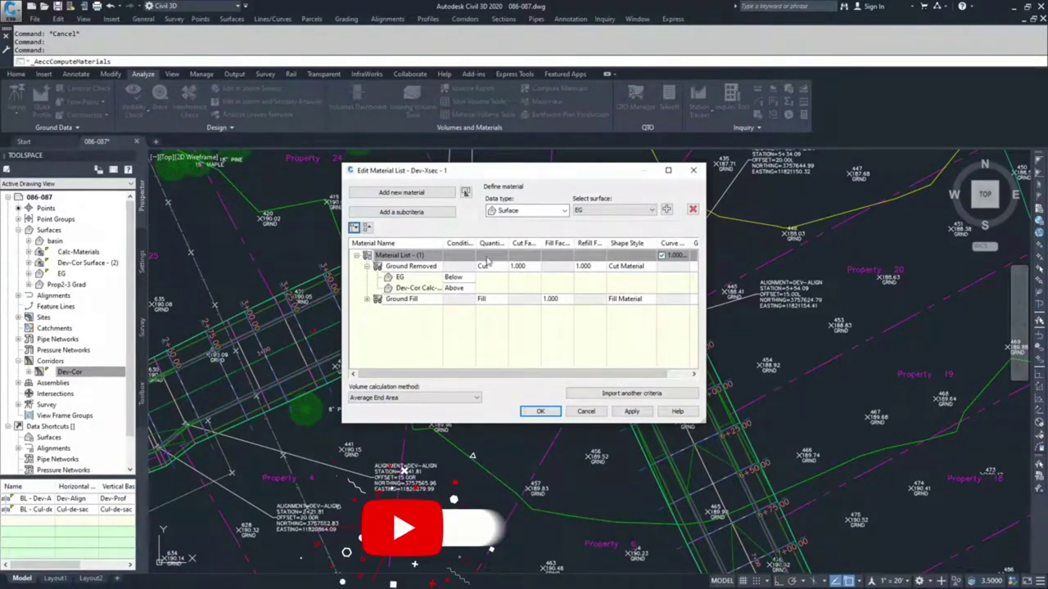
pyautogui.click(624, 396)
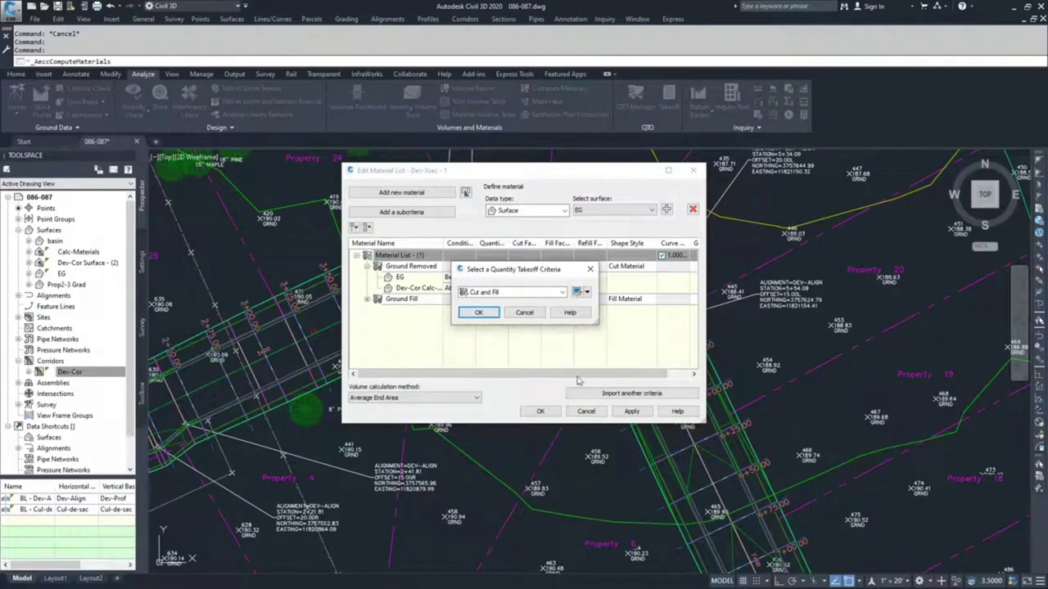
pyautogui.click(483, 313)
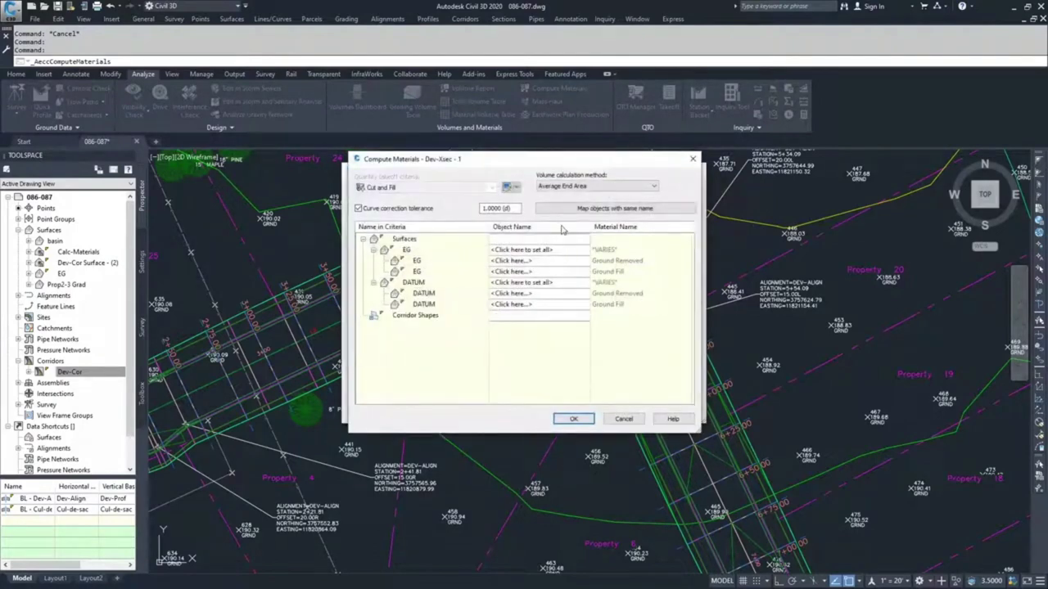
pyautogui.click(614, 186)
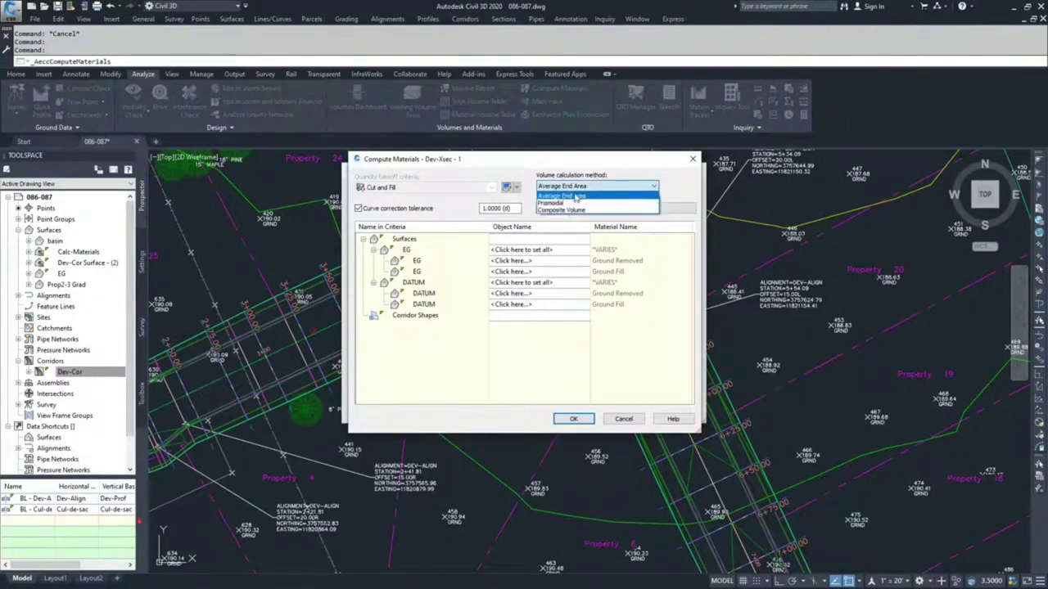